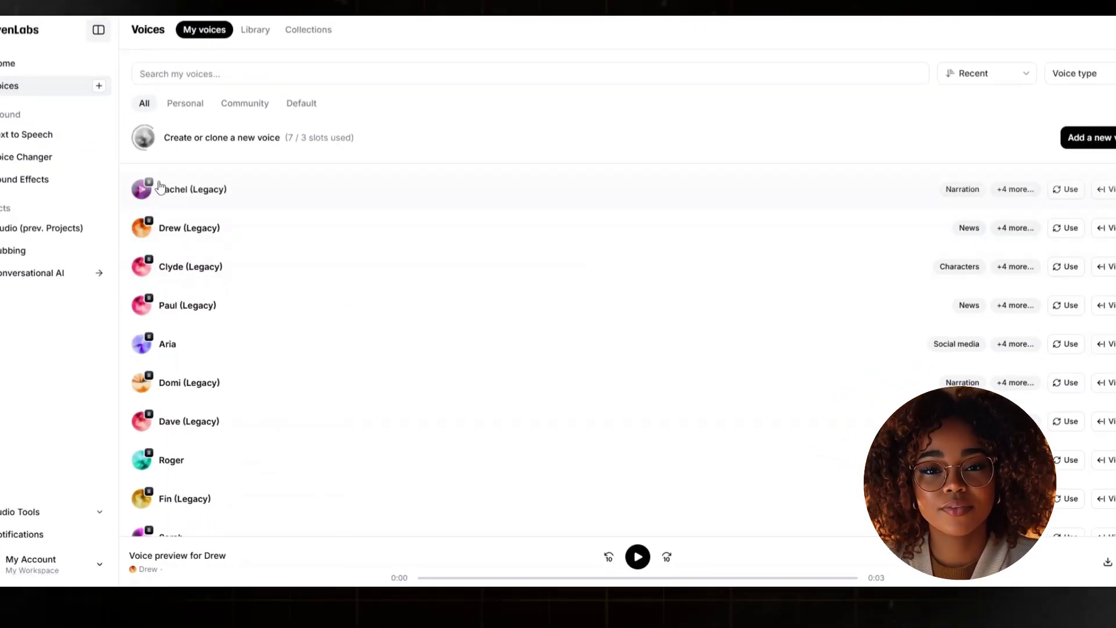
Pick the Drew (Legacy) voice from My voices as the Text to Speech narrator
{"action": "mouse_move", "coordinate": [146, 195]}
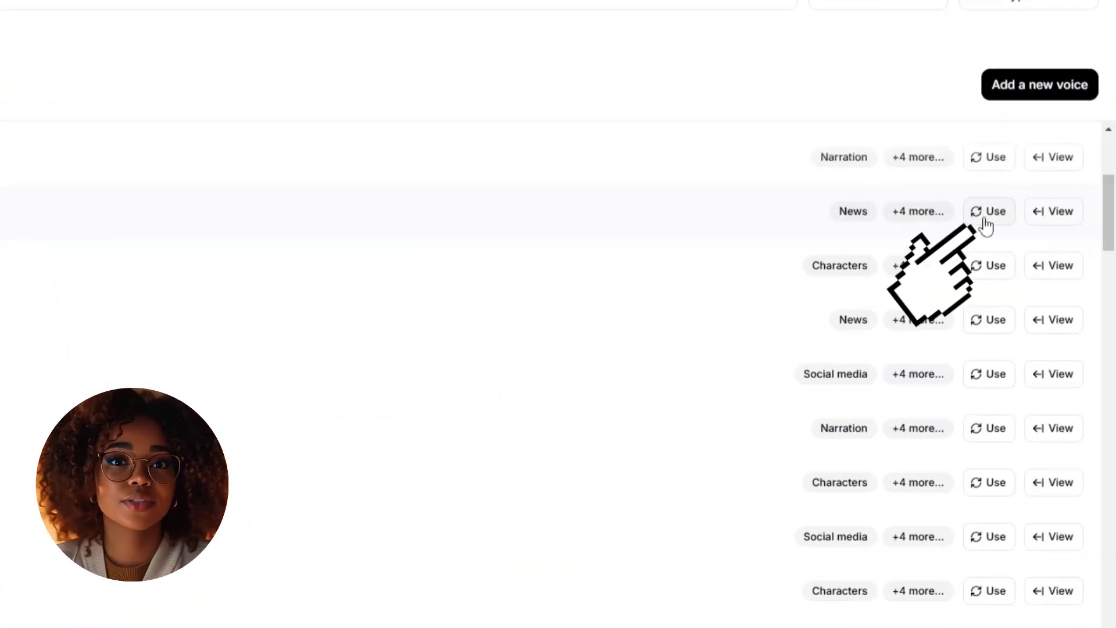
Use Drew for Text to Speech and enter the script 'Add script here'
{"action": "left_click", "coordinate": [984, 220]}
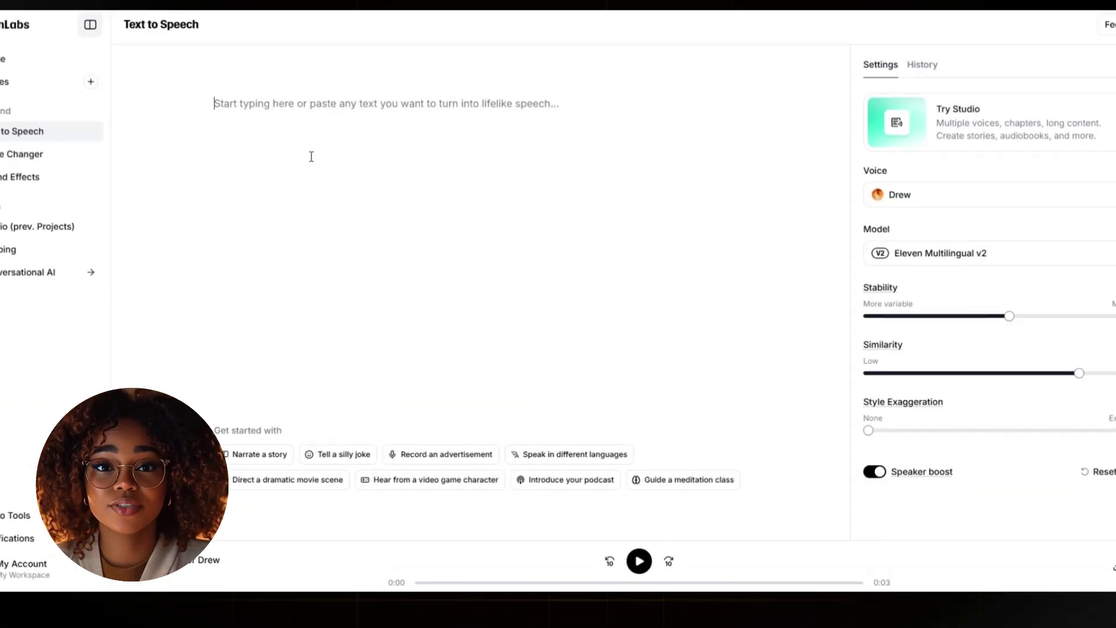
{"action": "type", "text": "Add script h"}
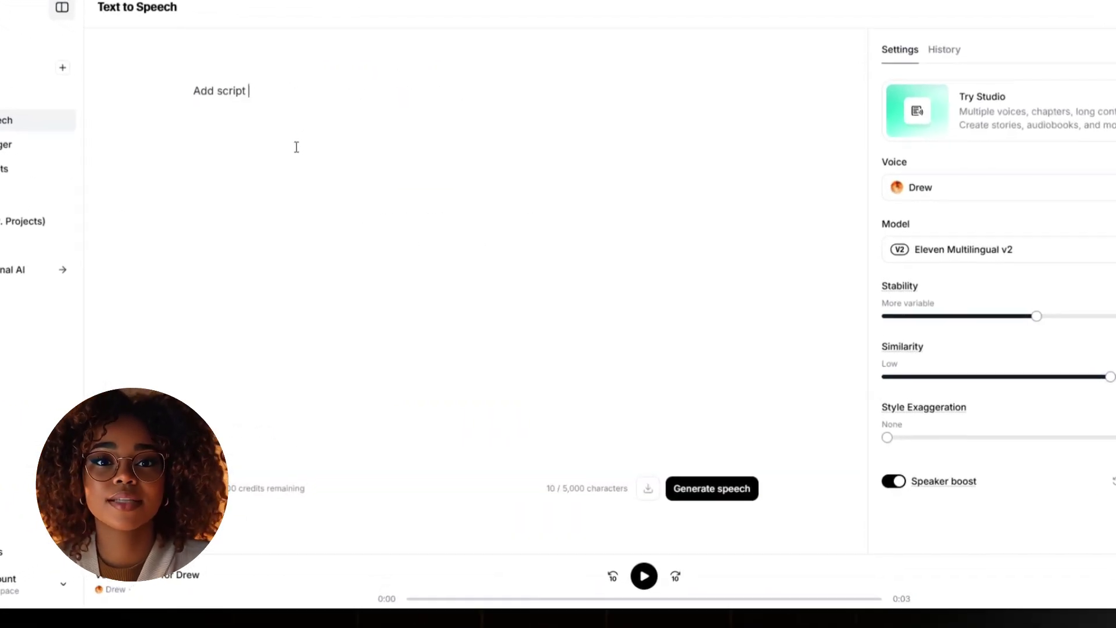
{"action": "type", "text": "ere"}
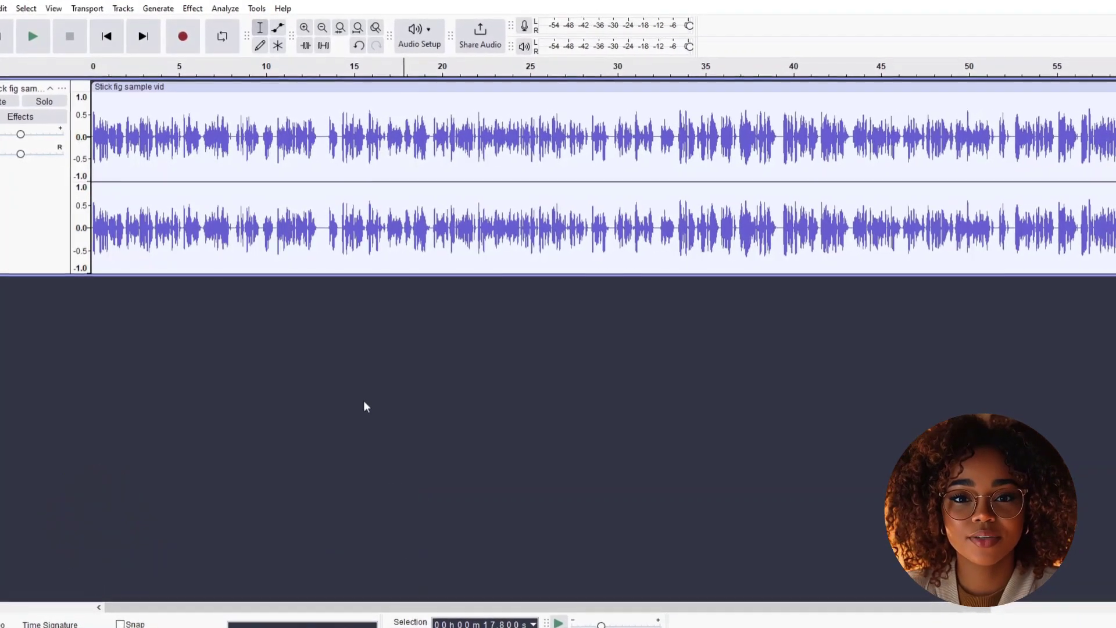
Import Stick fig sample vid.mp3 from the Desktop as a stereo track
{"action": "key", "text": "ctrl+a"}
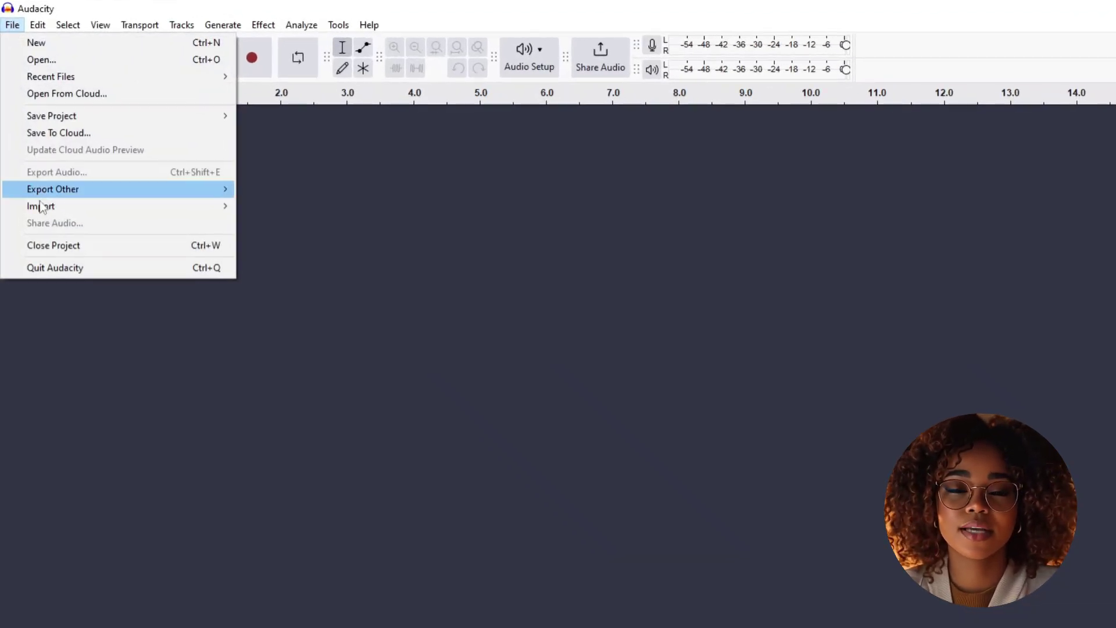
{"action": "mouse_move", "coordinate": [42, 205]}
{"action": "left_click", "coordinate": [273, 207]}
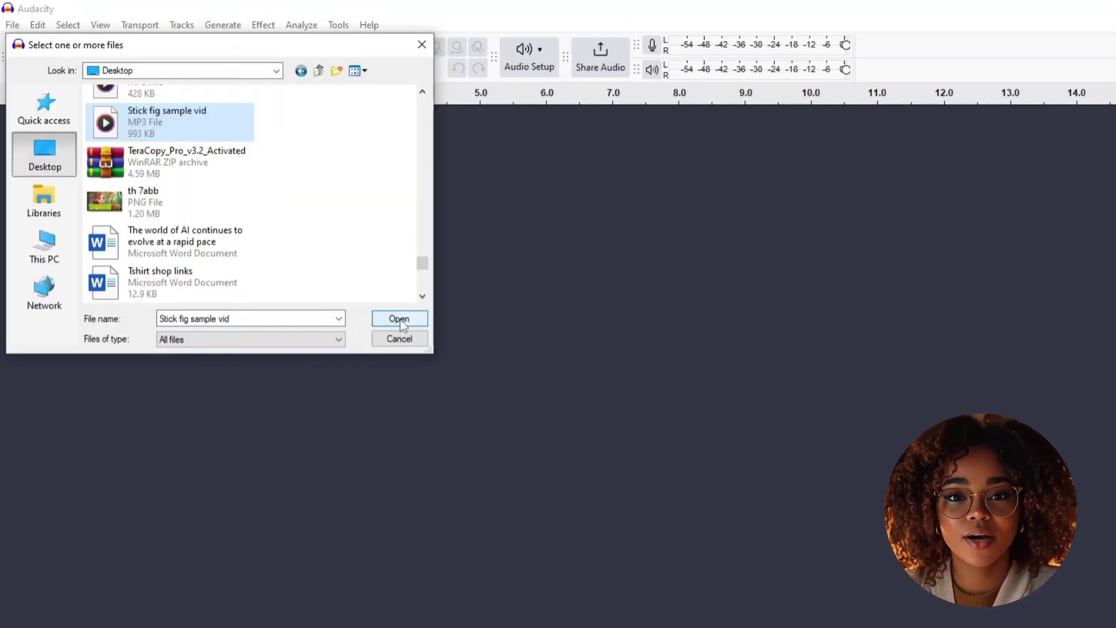
{"action": "left_click", "coordinate": [399, 320]}
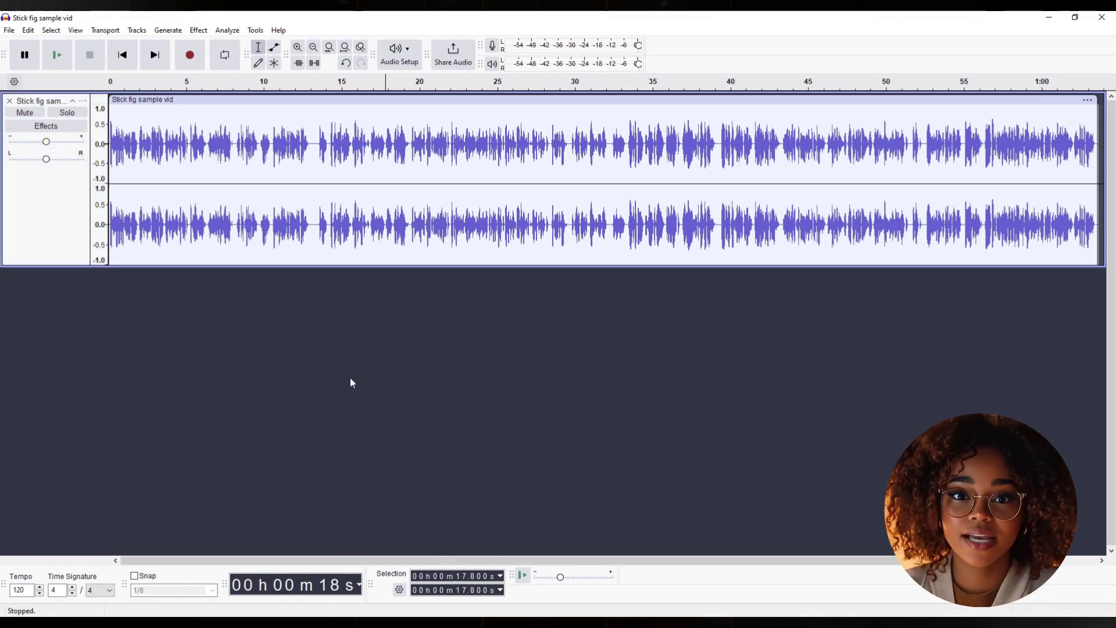
Apply Truncate Silence to the whole track: -40 dB threshold, 0.1 s duration, truncate to 0.1 s
{"action": "key", "text": "ctrl+a"}
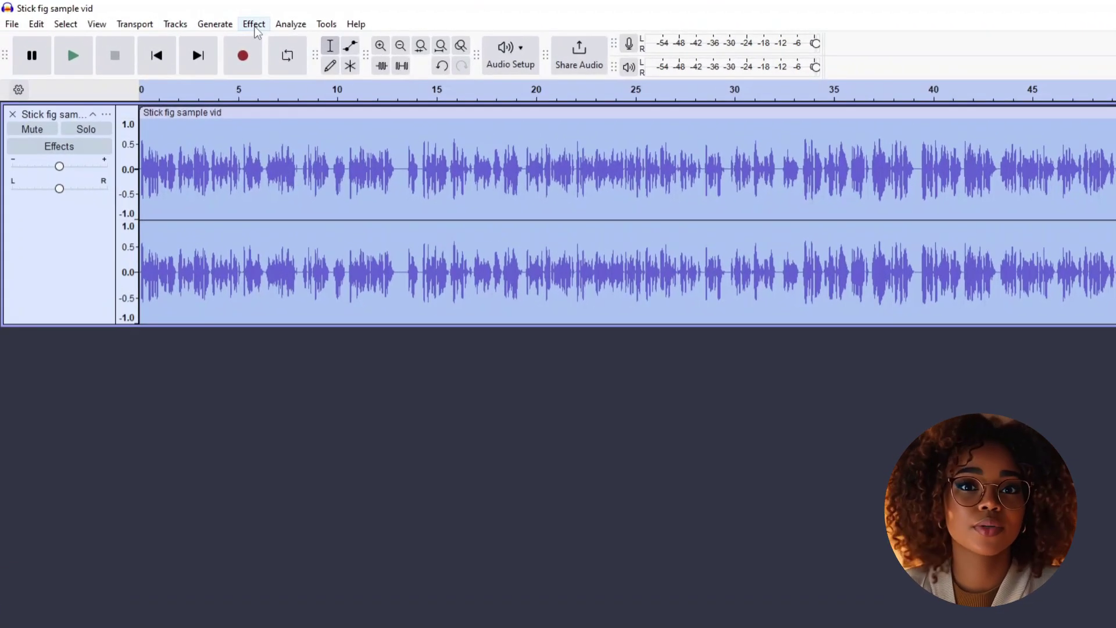
{"action": "left_click", "coordinate": [255, 26]}
{"action": "mouse_move", "coordinate": [406, 259]}
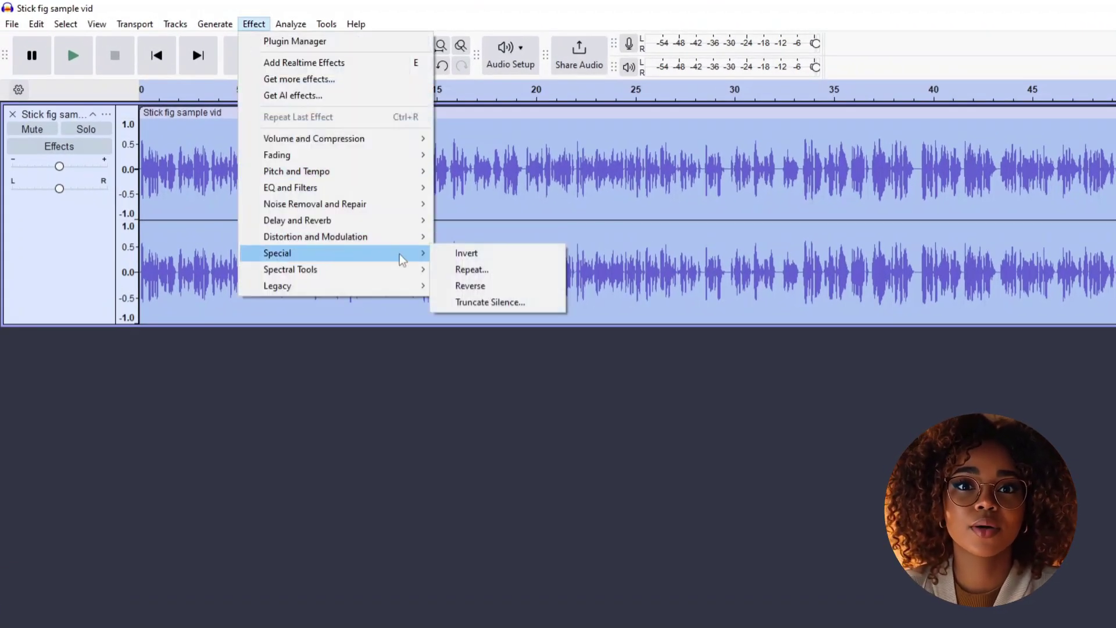
{"action": "left_click", "coordinate": [486, 303]}
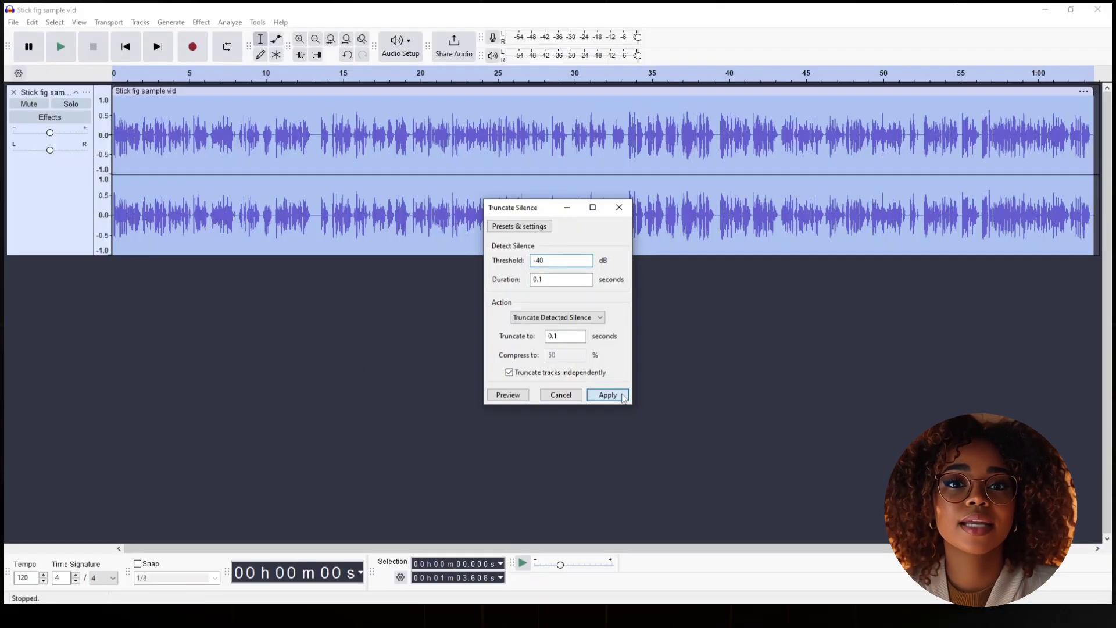
{"action": "left_click", "coordinate": [633, 441]}
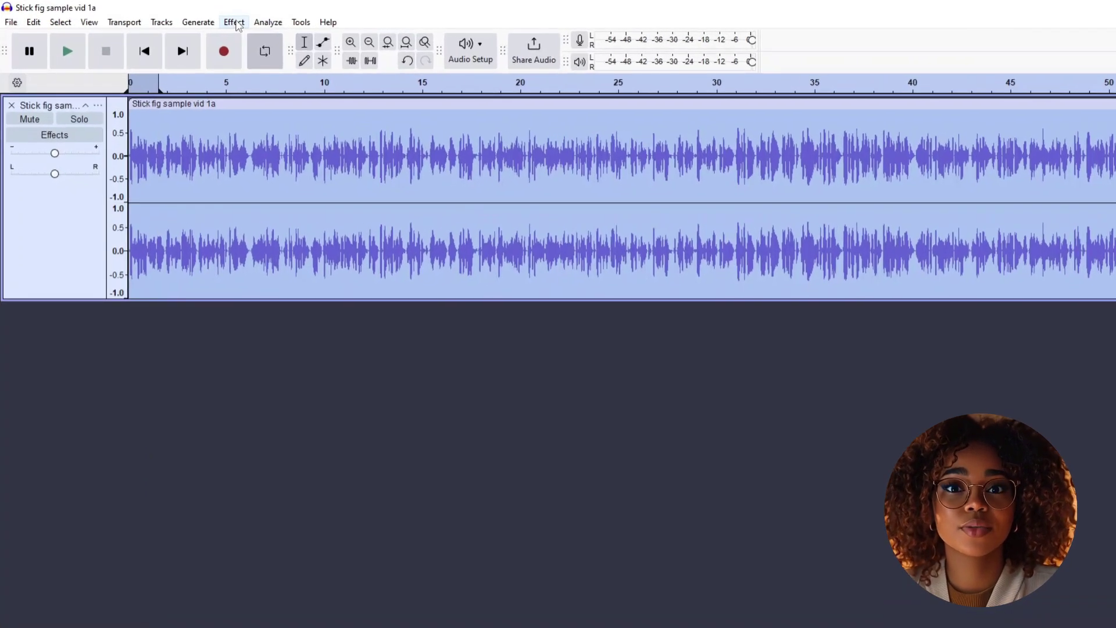
Normalize the full narration to a -1.0 dB peak with Remove DC offset on
{"action": "left_click", "coordinate": [203, 23]}
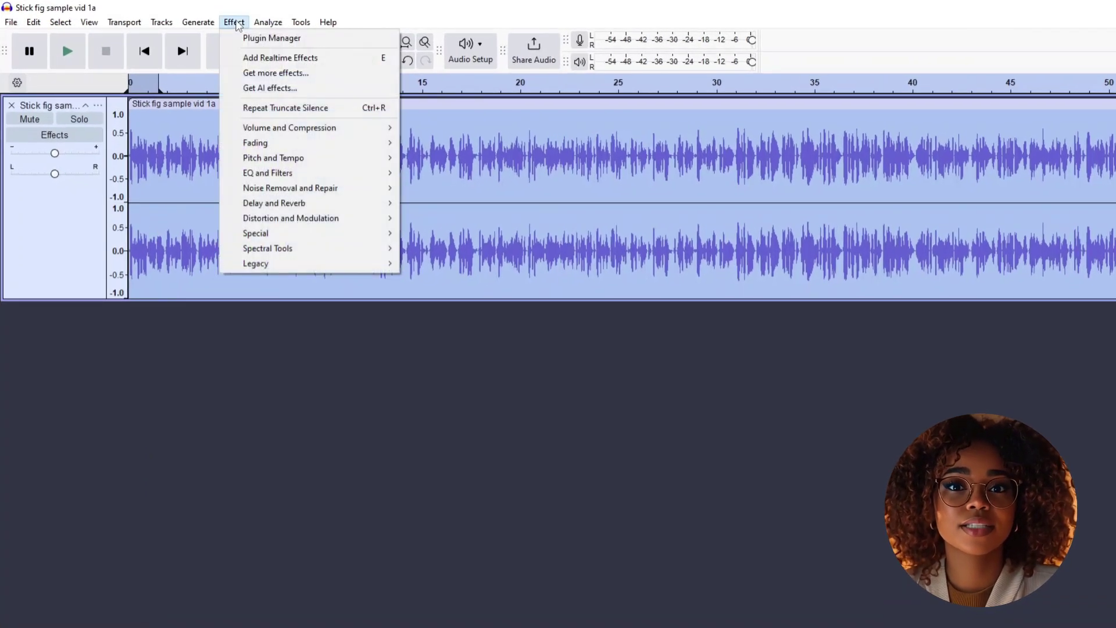
{"action": "mouse_move", "coordinate": [331, 127]}
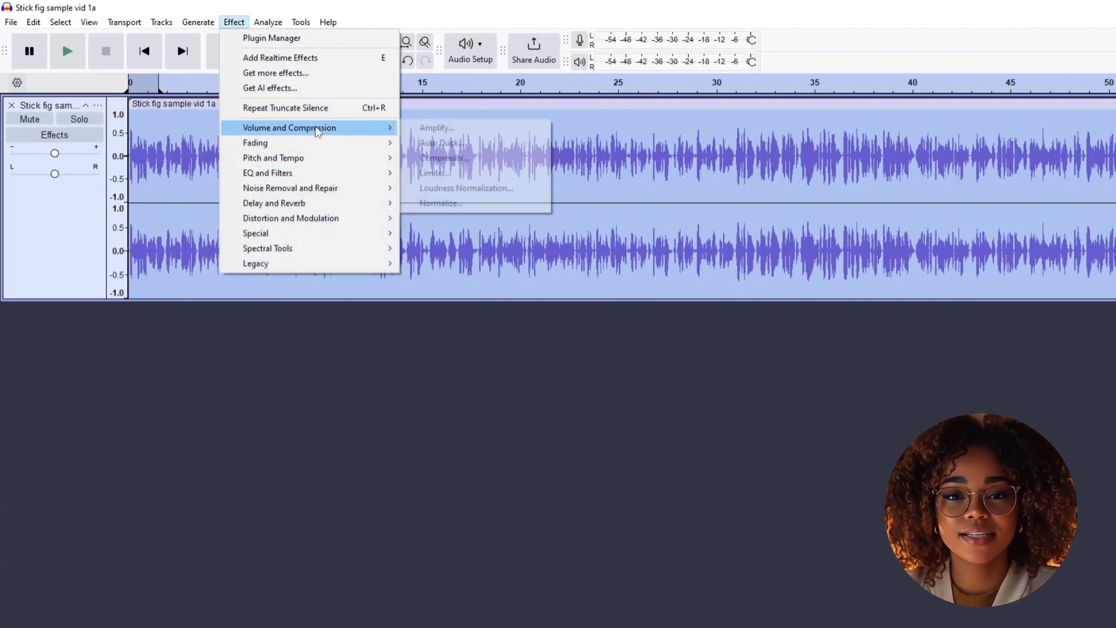
{"action": "left_click", "coordinate": [473, 204]}
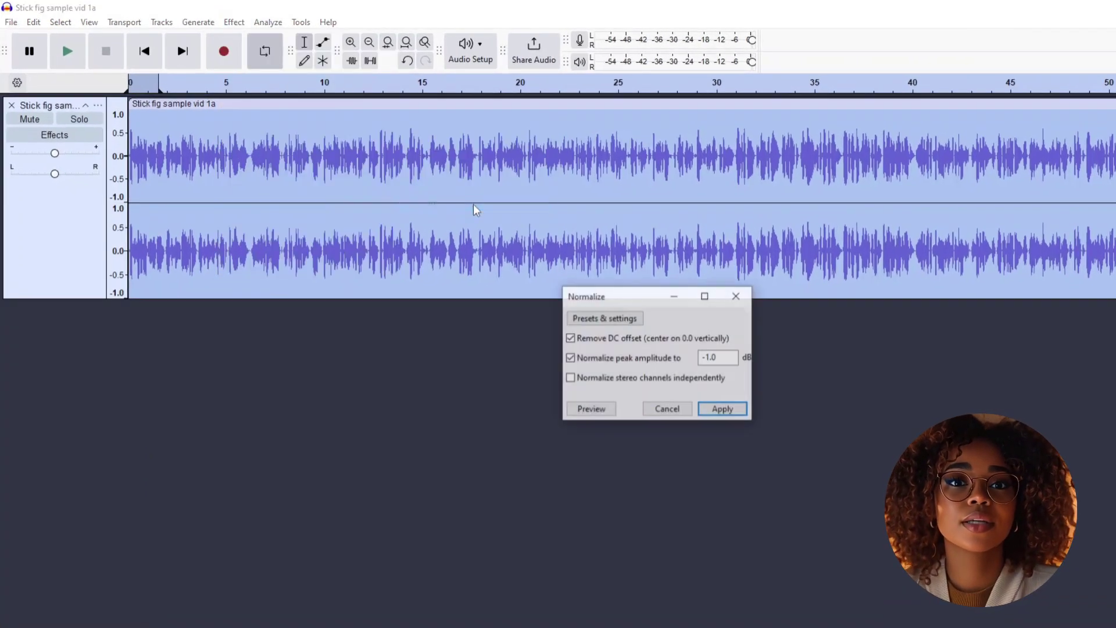
{"action": "left_click", "coordinate": [735, 408]}
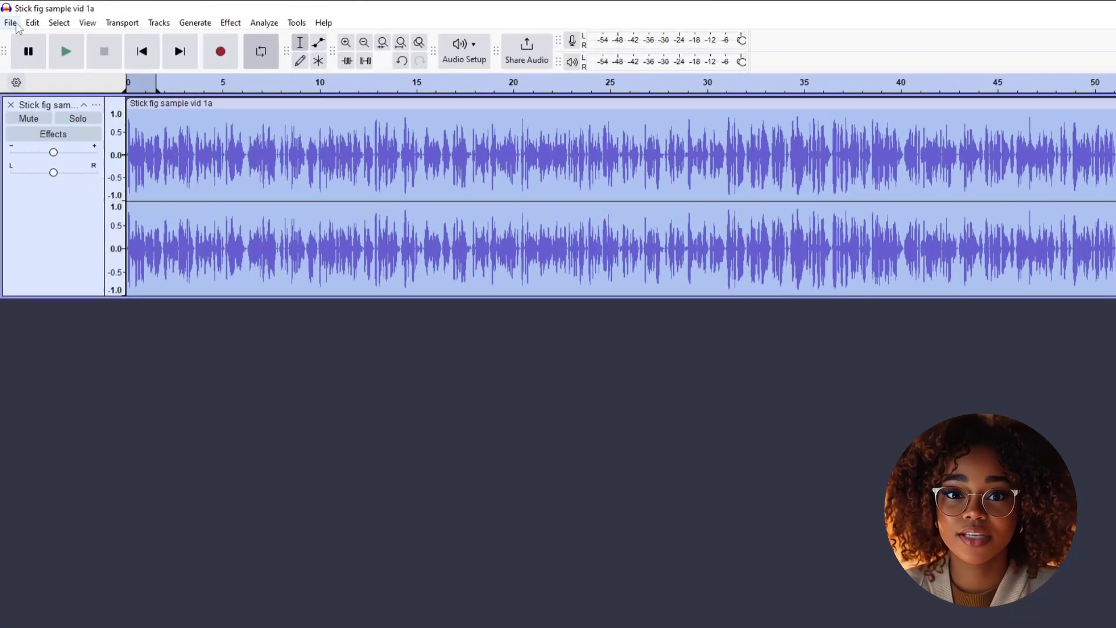
Export the audio to this computer as MP3 'Stick fig sample vid 1a.mp3' in the Desktop folder
{"action": "left_click", "coordinate": [4, 28]}
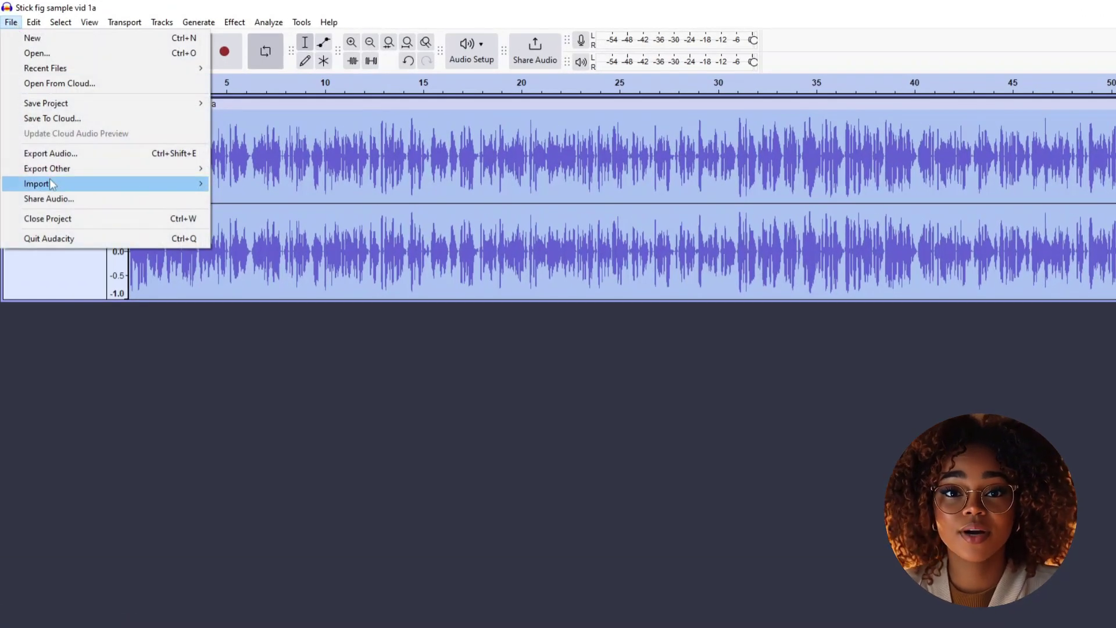
{"action": "left_click", "coordinate": [84, 156]}
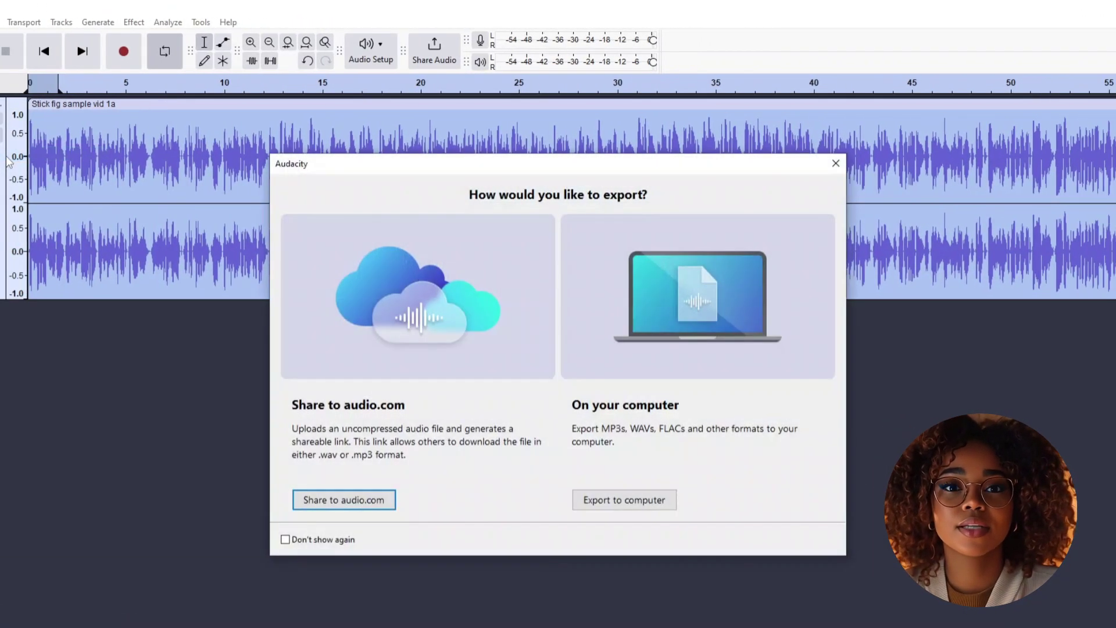
{"action": "left_click", "coordinate": [625, 499]}
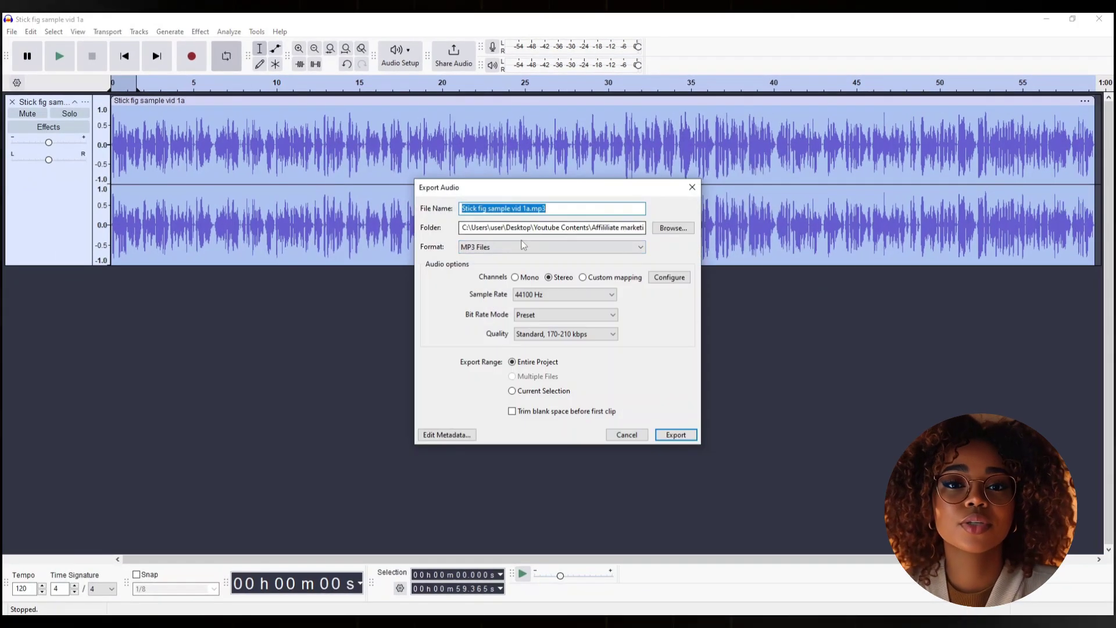
{"action": "left_click", "coordinate": [523, 245]}
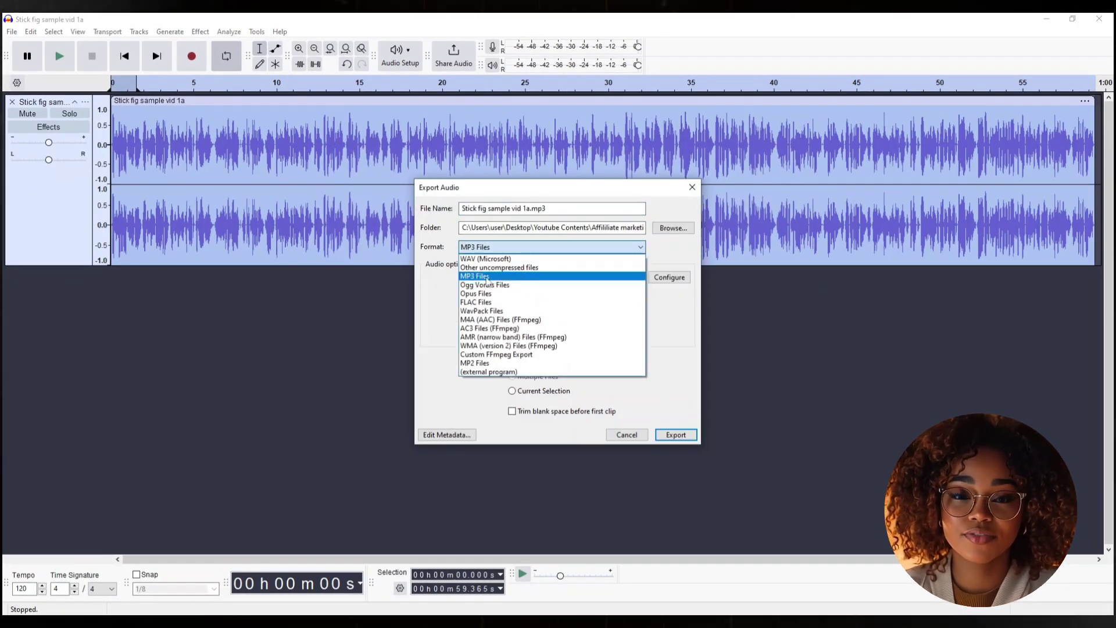
{"action": "left_click", "coordinate": [487, 278]}
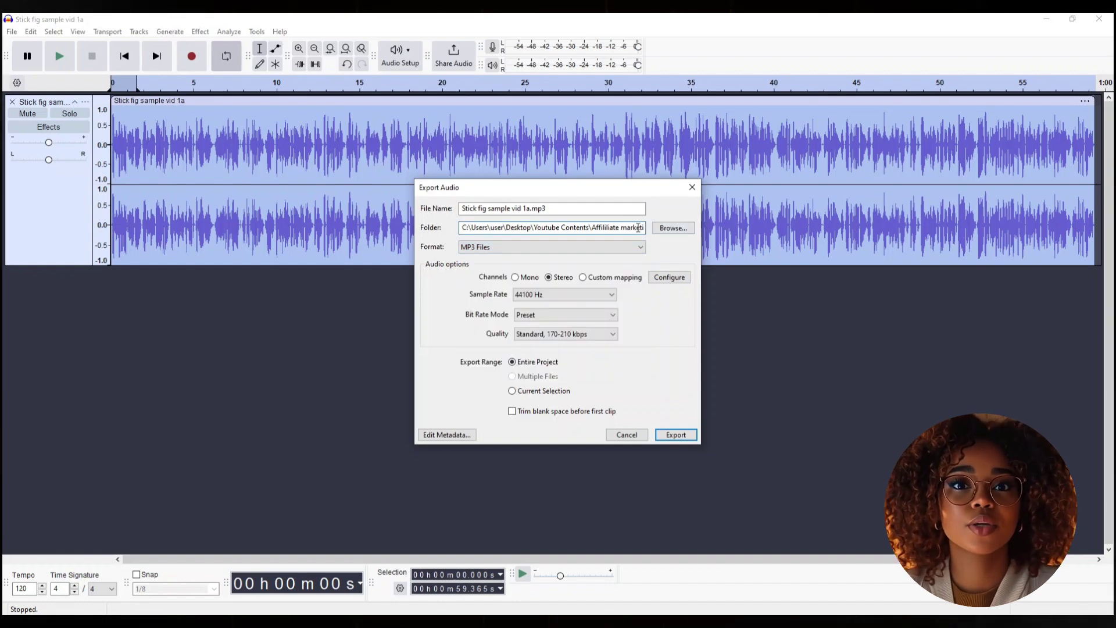
{"action": "left_click", "coordinate": [530, 208]}
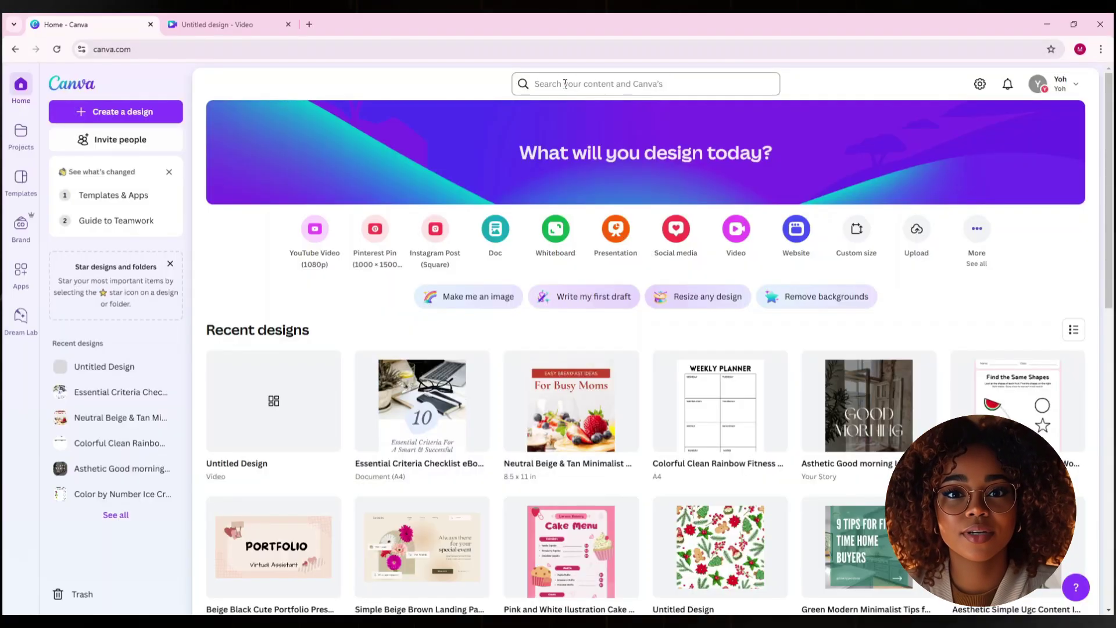
Search Canva for 'youtube video' and create a blank YouTube Video design
{"action": "left_click", "coordinate": [587, 82]}
{"action": "type", "text": "youtube video"}
{"action": "key", "text": "Return"}
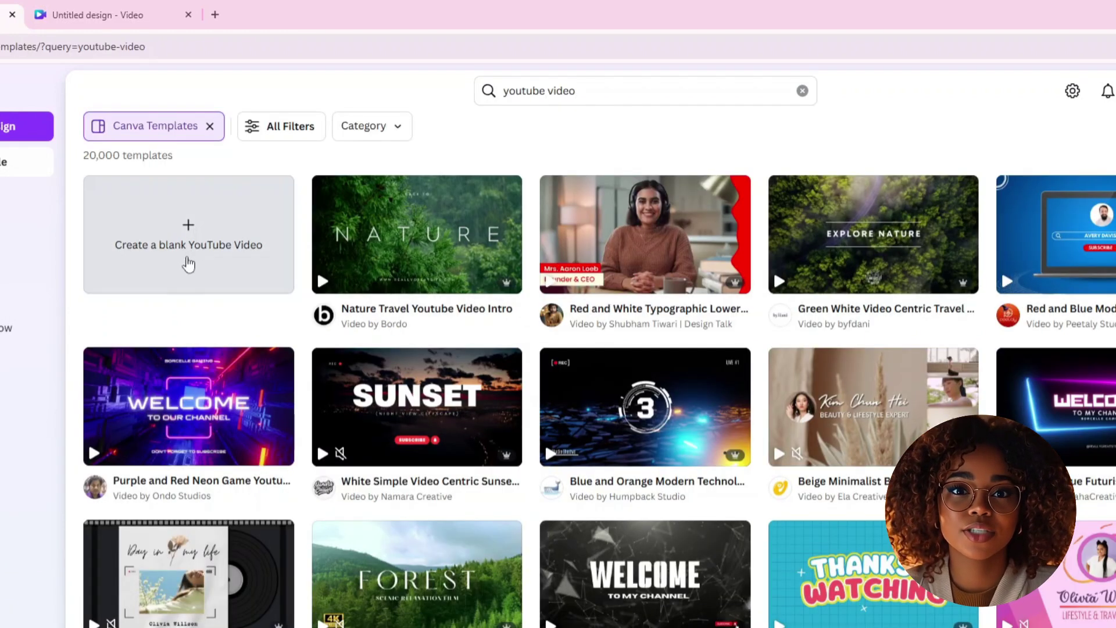
{"action": "left_click", "coordinate": [193, 268]}
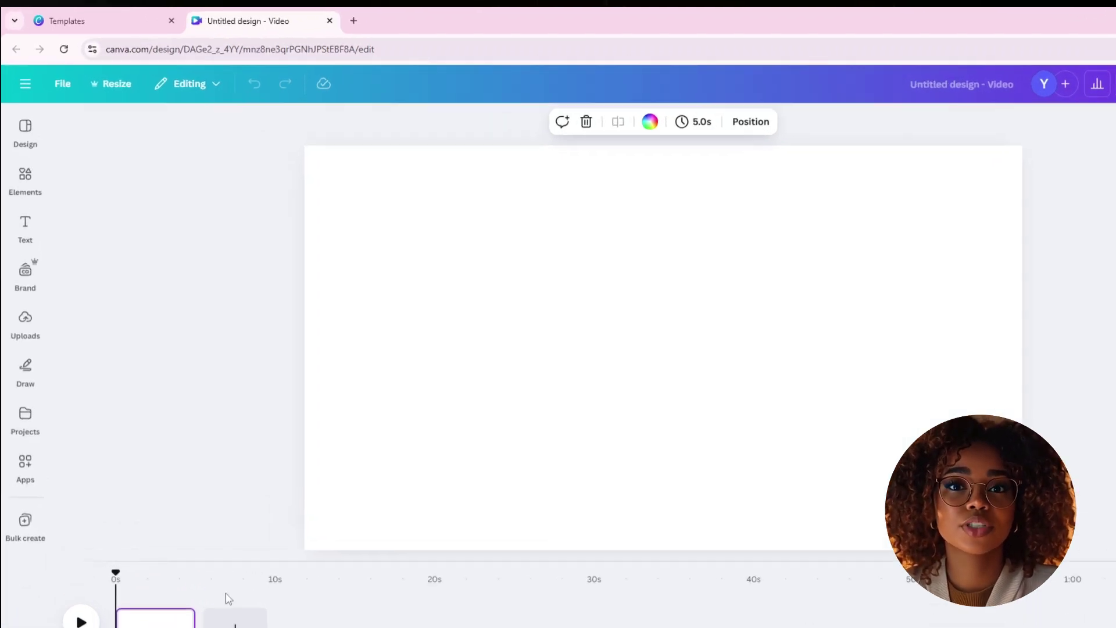
Lengthen the page clip and add Sample tut a1 final.mp3 from Uploads > Audio to the video
{"action": "left_click", "coordinate": [32, 375]}
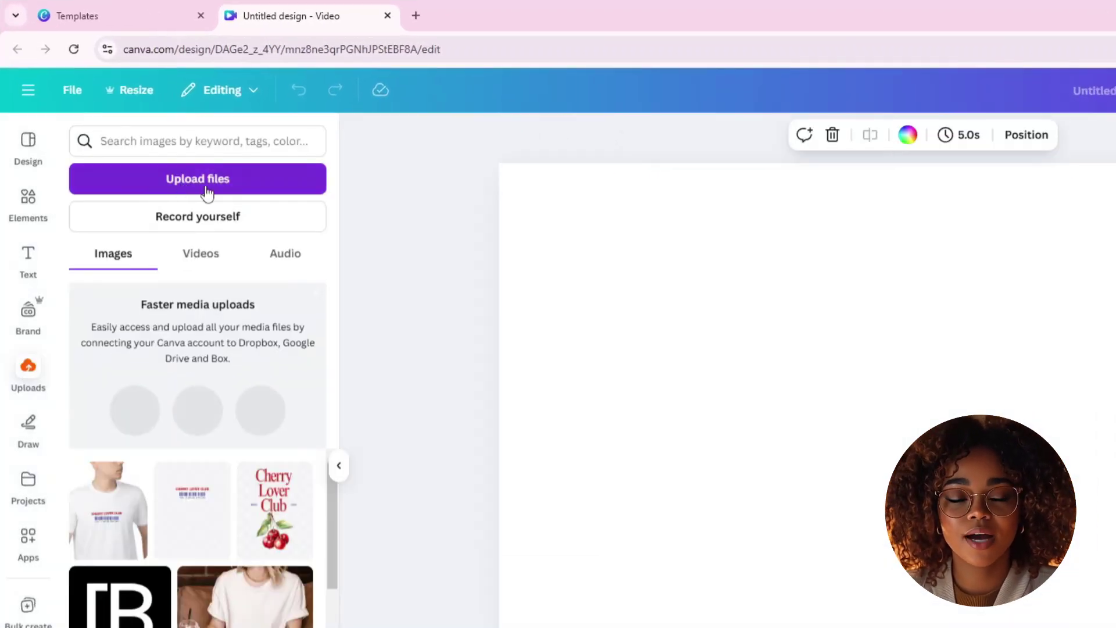
{"action": "left_click", "coordinate": [285, 254]}
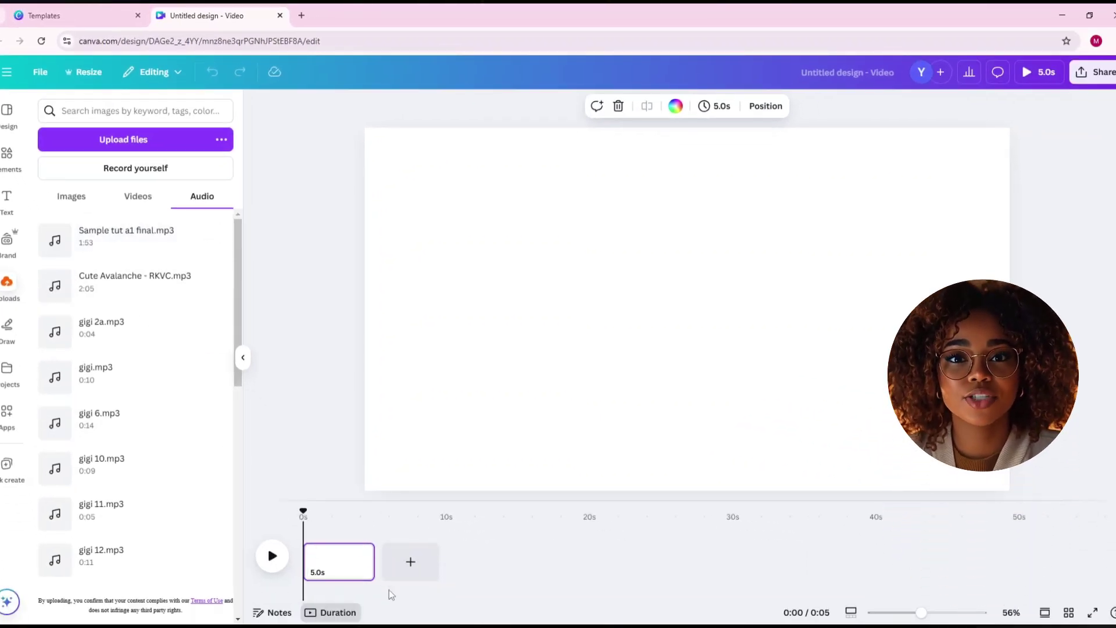
{"action": "mouse_move", "coordinate": [375, 568]}
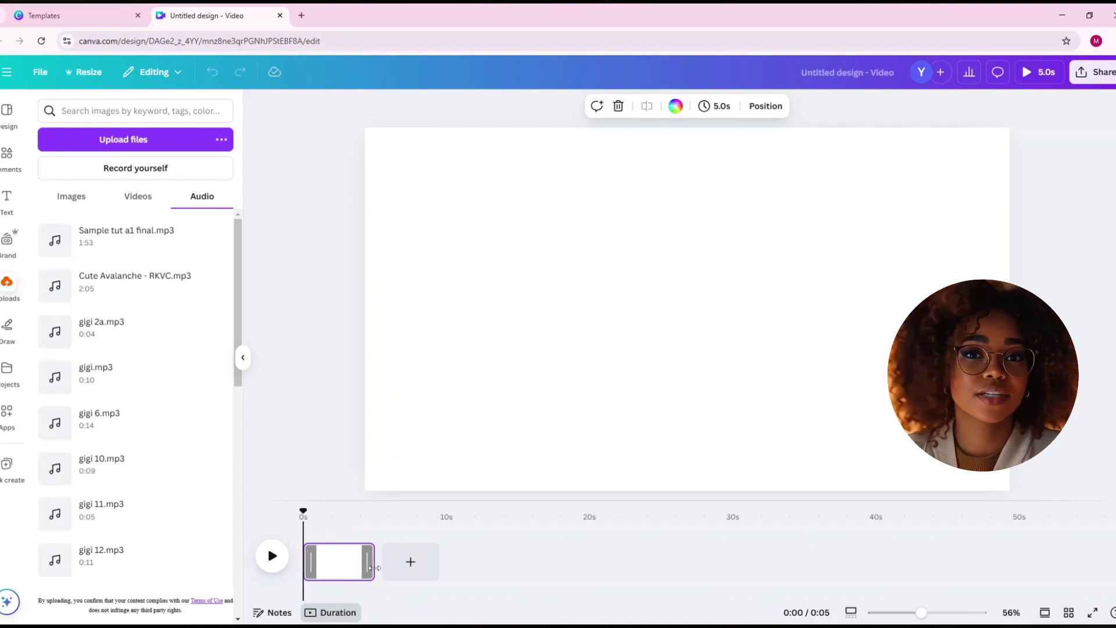
{"action": "left_click_drag", "start_coordinate": [374, 568], "coordinate": [1095, 579]}
{"action": "left_click_drag", "start_coordinate": [134, 250], "coordinate": [337, 582]}
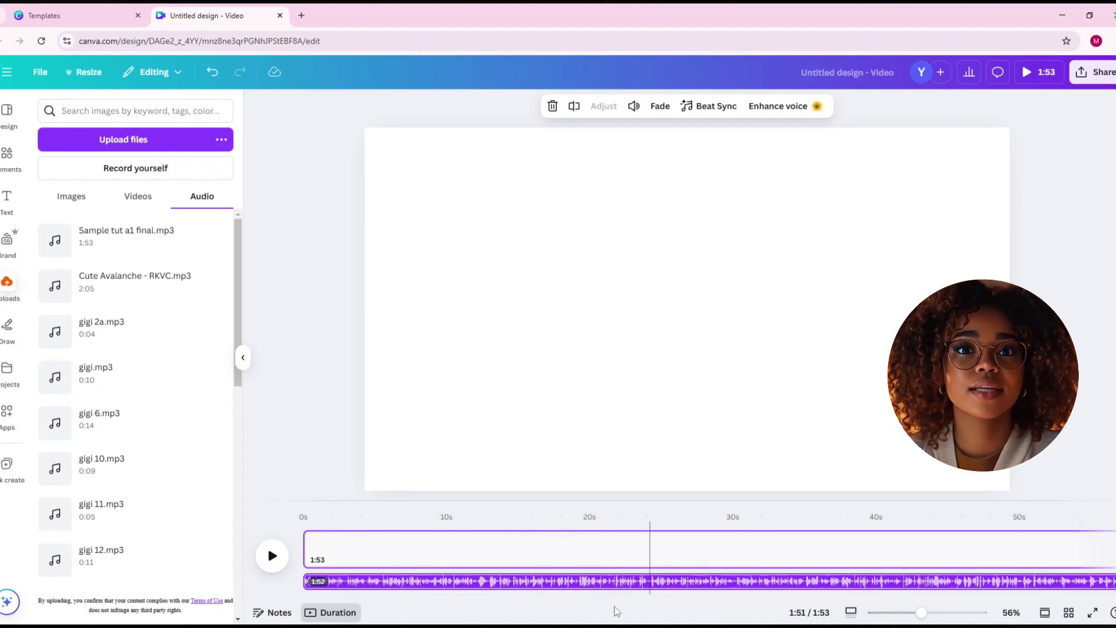
{"action": "left_click_drag", "start_coordinate": [625, 597], "coordinate": [595, 598]}
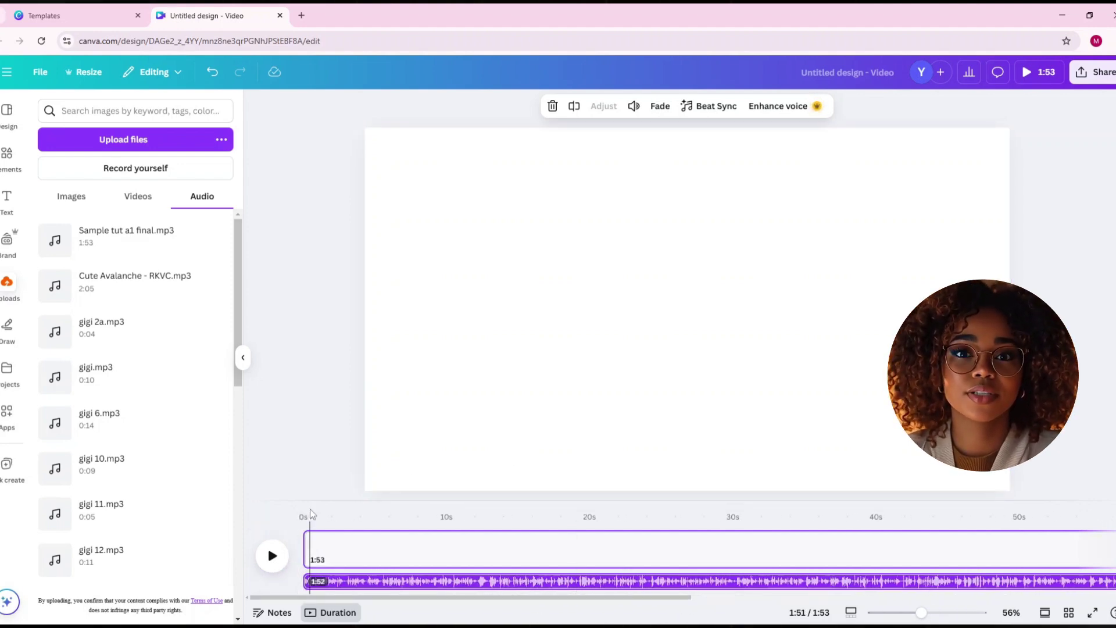
Play the narration from the start, splitting the page with S at each pause
{"action": "left_click", "coordinate": [305, 525]}
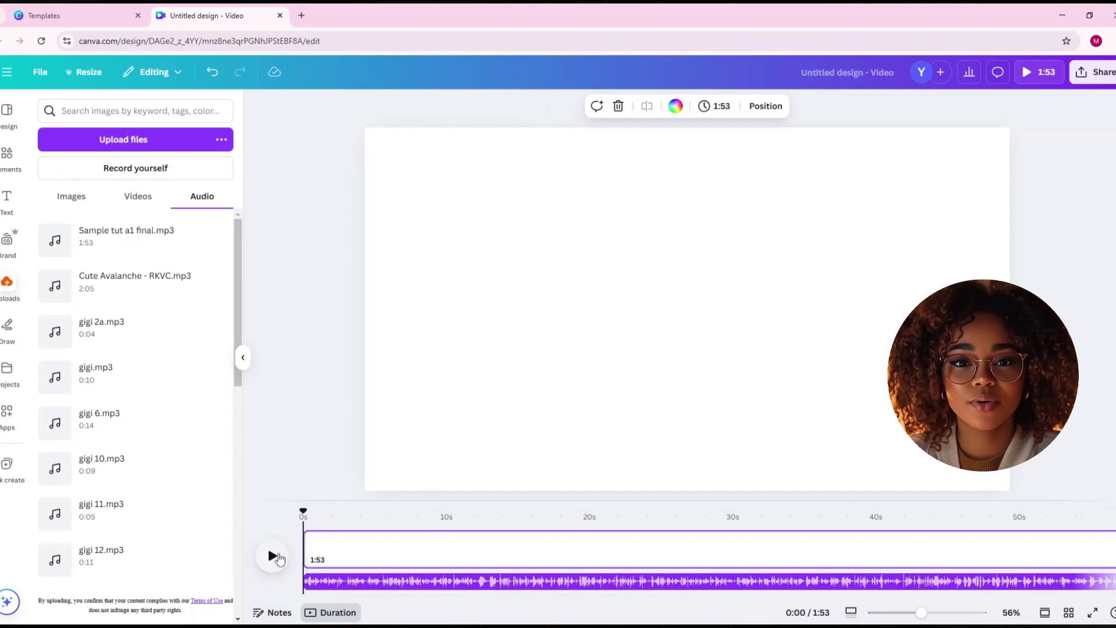
{"action": "key", "text": "s"}
{"action": "key", "text": "space"}
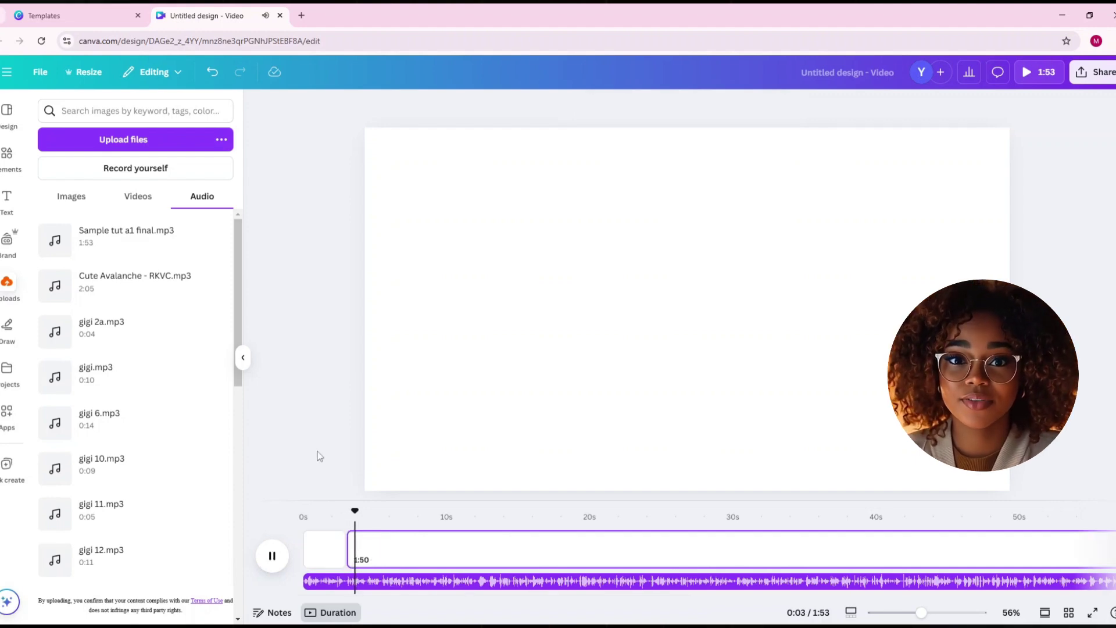
{"action": "key", "text": "s"}
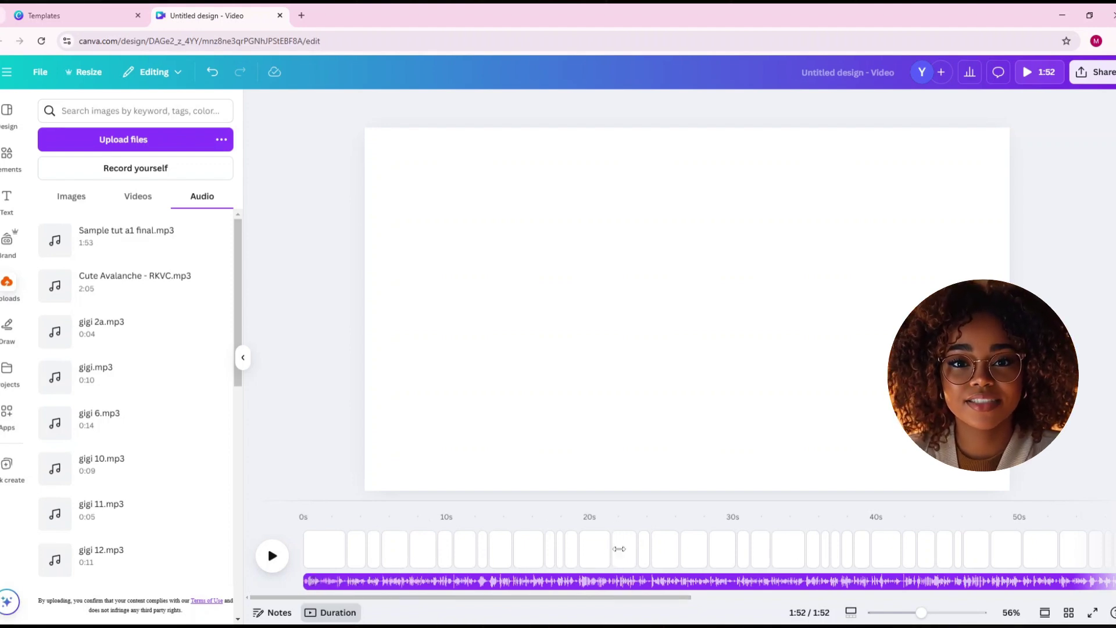
{"action": "mouse_move", "coordinate": [540, 597]}
{"action": "left_mouse_down"}
{"action": "mouse_move", "coordinate": [665, 591]}
{"action": "mouse_move", "coordinate": [536, 596]}
{"action": "left_mouse_up"}
{"action": "left_click", "coordinate": [327, 554]}
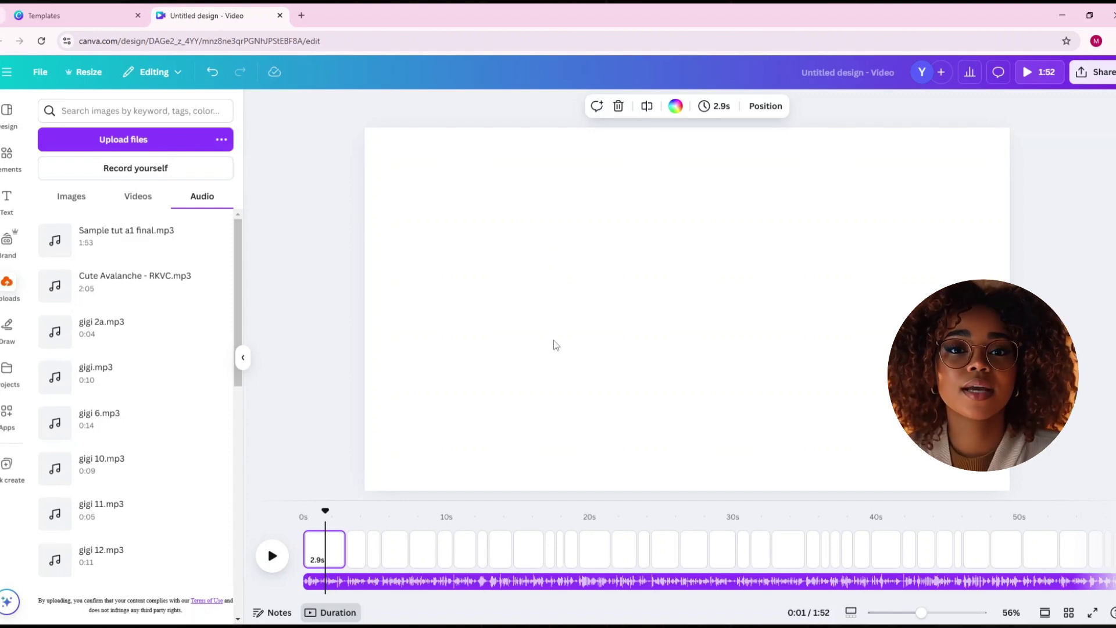
Try turquoise page background shades, then revert the background to white
{"action": "key", "text": "ctrl+z"}
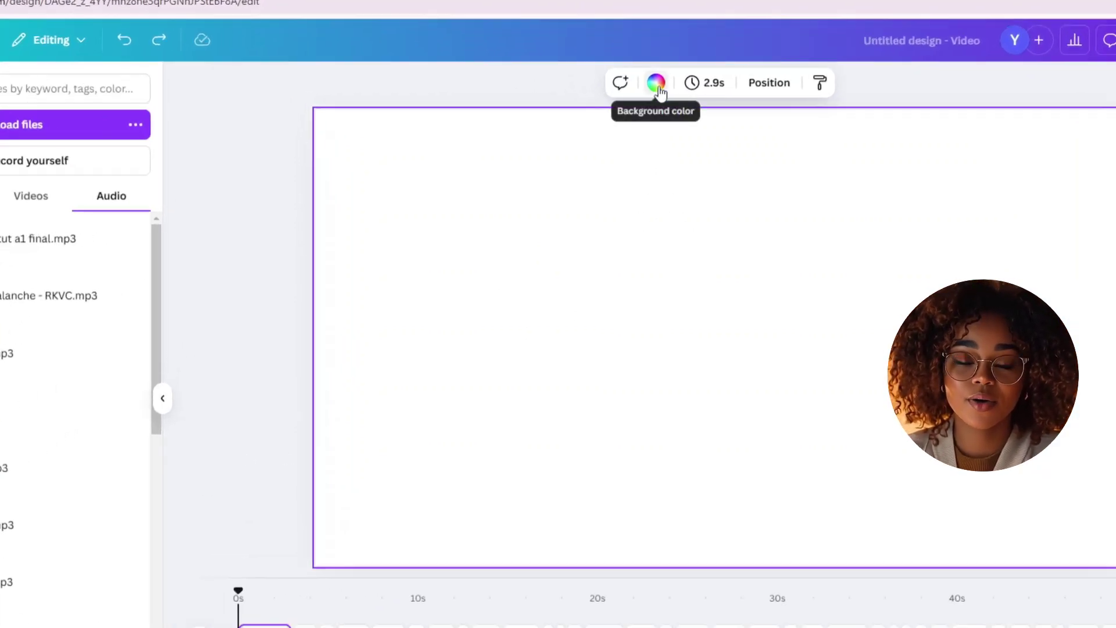
{"action": "left_click", "coordinate": [636, 105]}
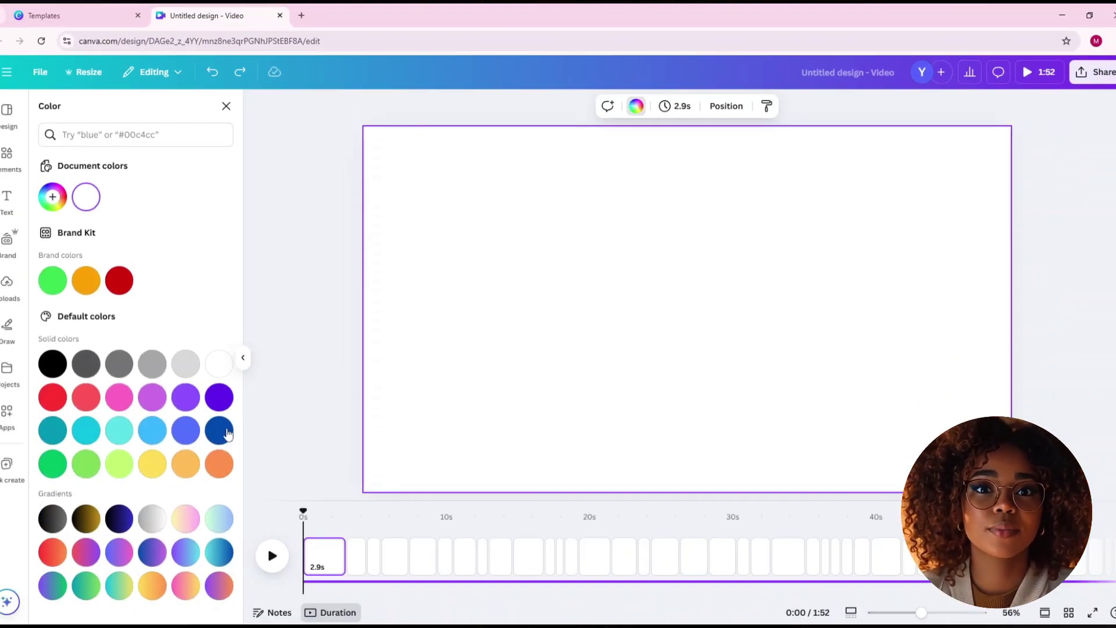
{"action": "left_click", "coordinate": [119, 430]}
{"action": "left_click", "coordinate": [52, 196]}
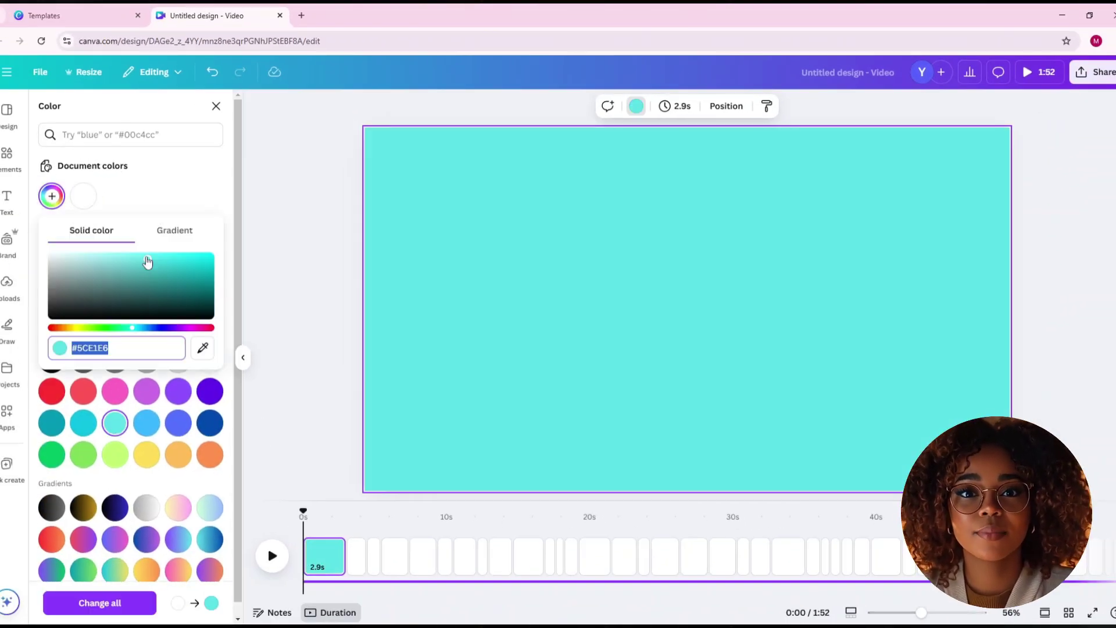
{"action": "left_click", "coordinate": [130, 256]}
{"action": "left_click_drag", "start_coordinate": [110, 256], "coordinate": [91, 258]}
{"action": "key", "text": "ctrl+z"}
{"action": "key", "text": "ctrl+z"}
{"action": "key", "text": "ctrl+z"}
{"action": "key", "text": "ctrl+z"}
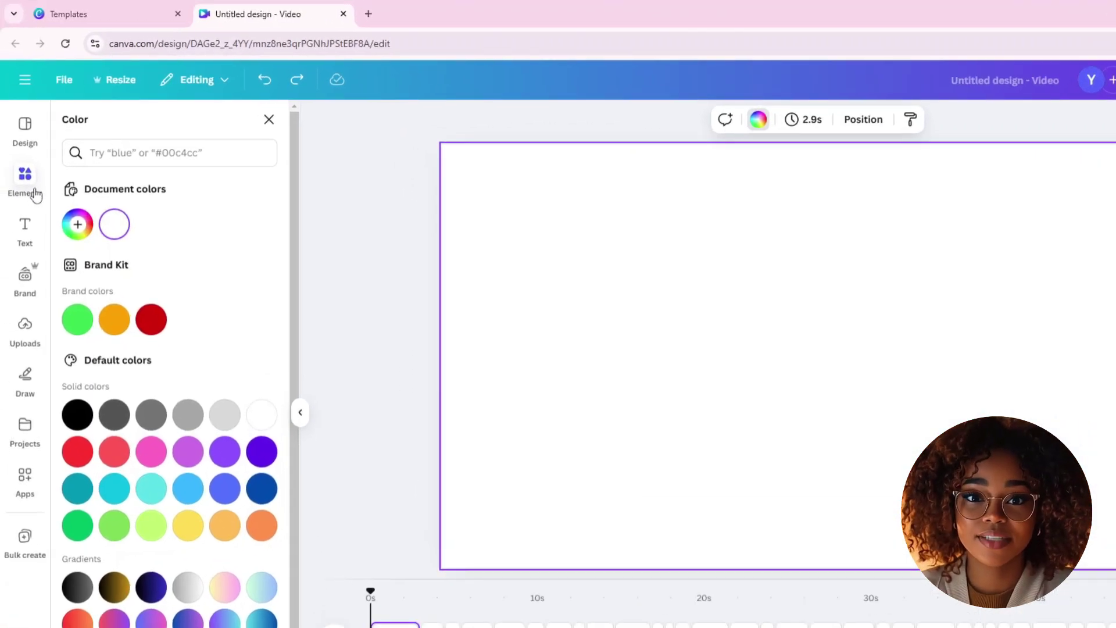
Search Elements for 'paper background' and show all matching graphics
{"action": "left_click", "coordinate": [16, 172]}
{"action": "left_click", "coordinate": [185, 135]}
{"action": "type", "text": "paper"}
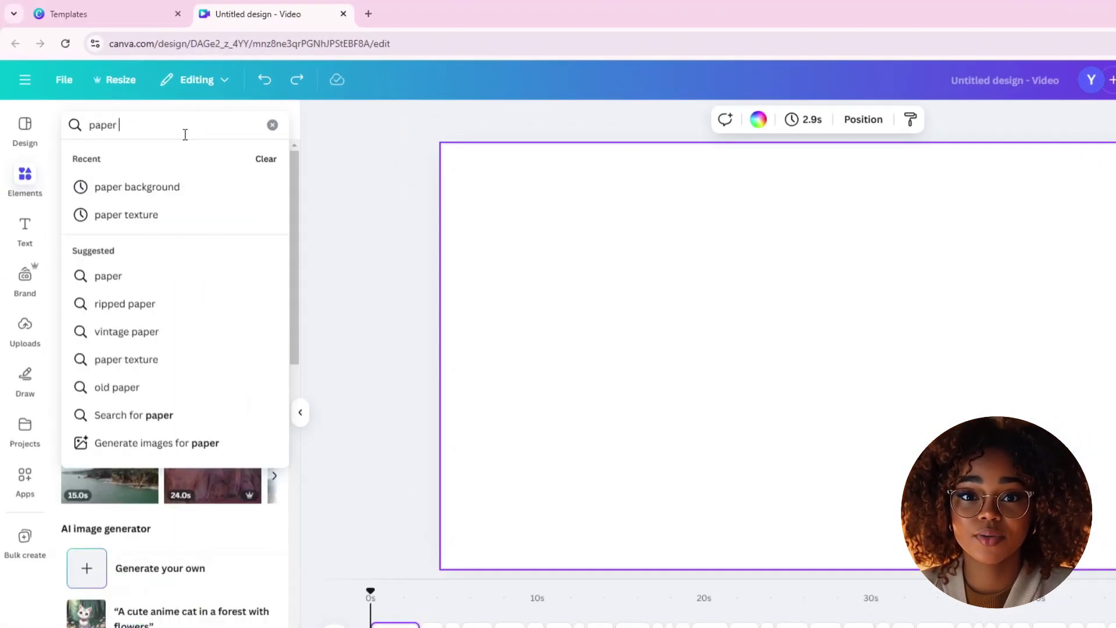
{"action": "left_click", "coordinate": [160, 186]}
{"action": "left_click", "coordinate": [260, 314]}
{"action": "scroll", "coordinate": [129, 455], "scroll_direction": "down", "scroll_amount": 8}
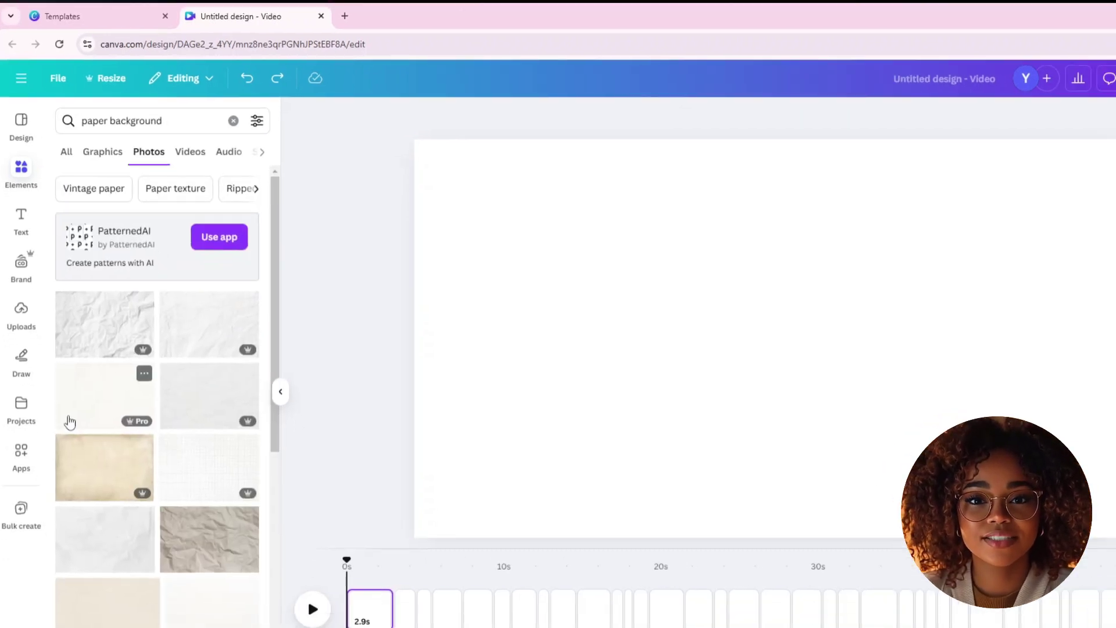
Place a cream paper photo on the first scene and tint it with the Fresco filter
{"action": "left_click", "coordinate": [72, 441]}
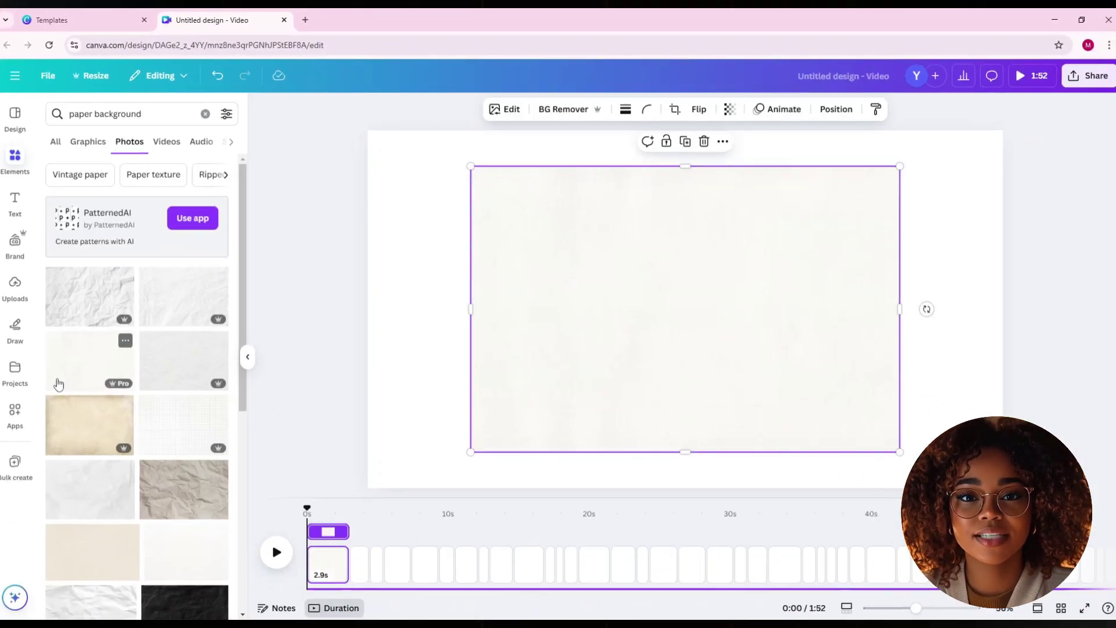
{"action": "left_click", "coordinate": [510, 116]}
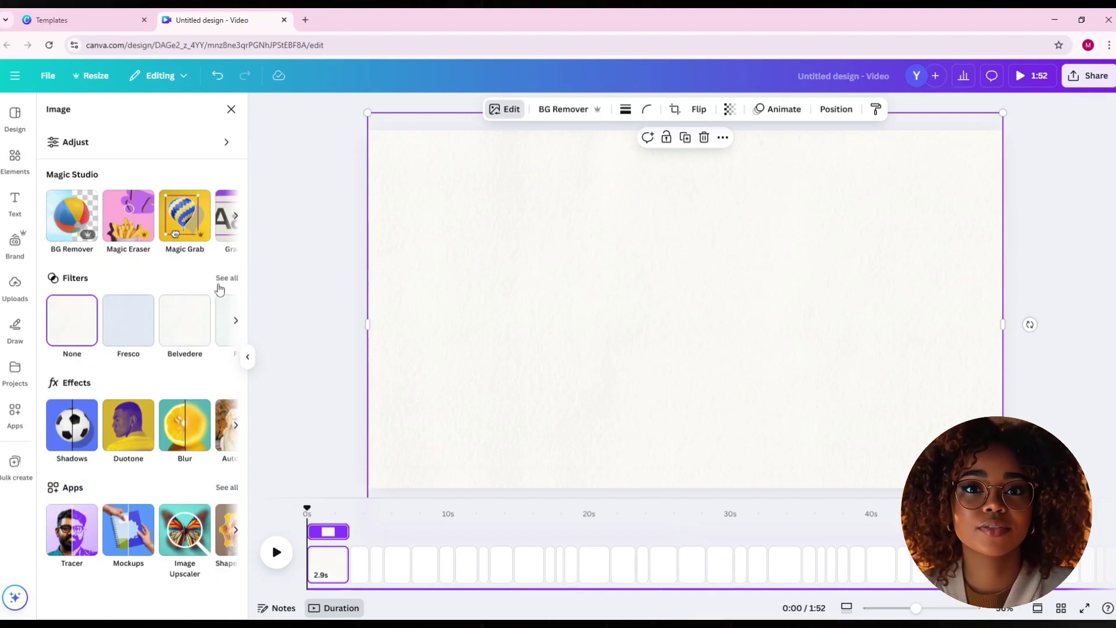
{"action": "left_click", "coordinate": [226, 279]}
{"action": "left_click", "coordinate": [90, 283]}
{"action": "left_click", "coordinate": [90, 283]}
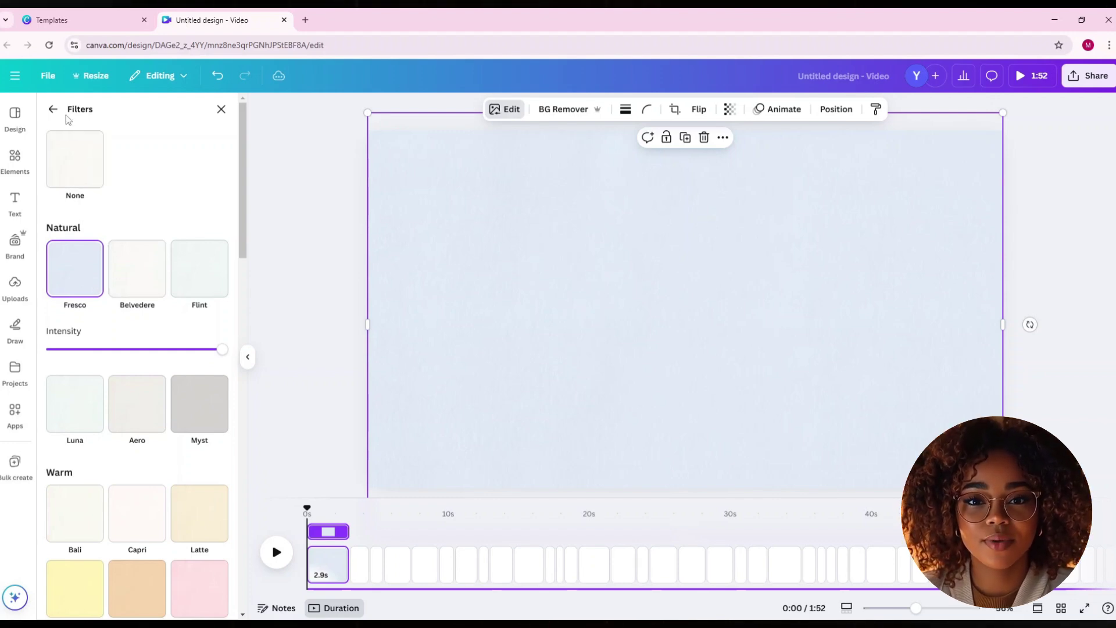
{"action": "left_click", "coordinate": [51, 109]}
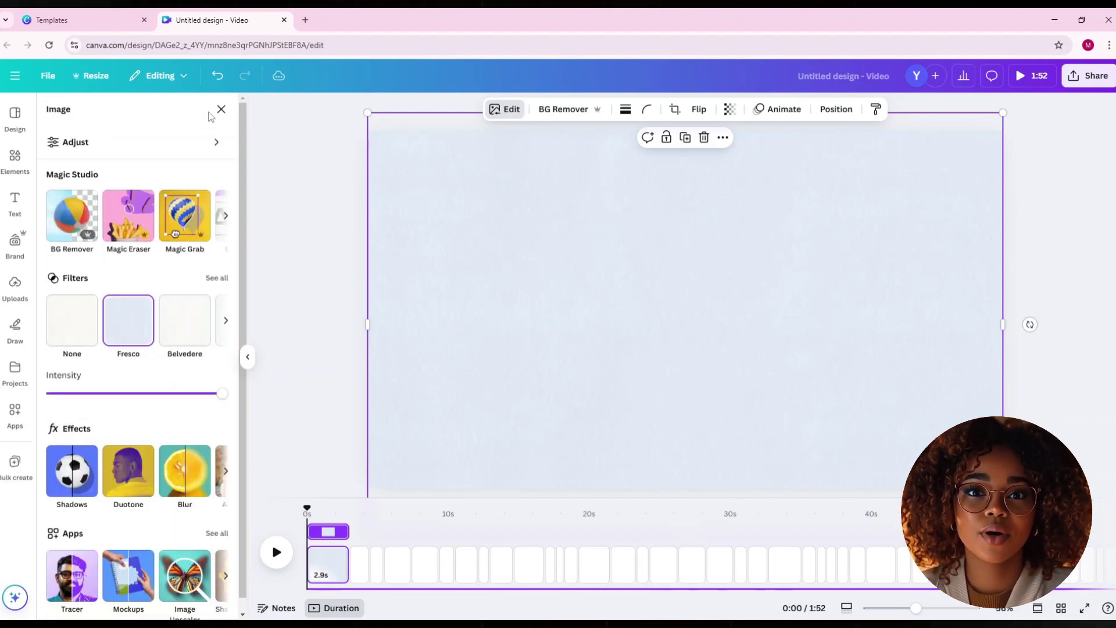
{"action": "left_click", "coordinate": [220, 110]}
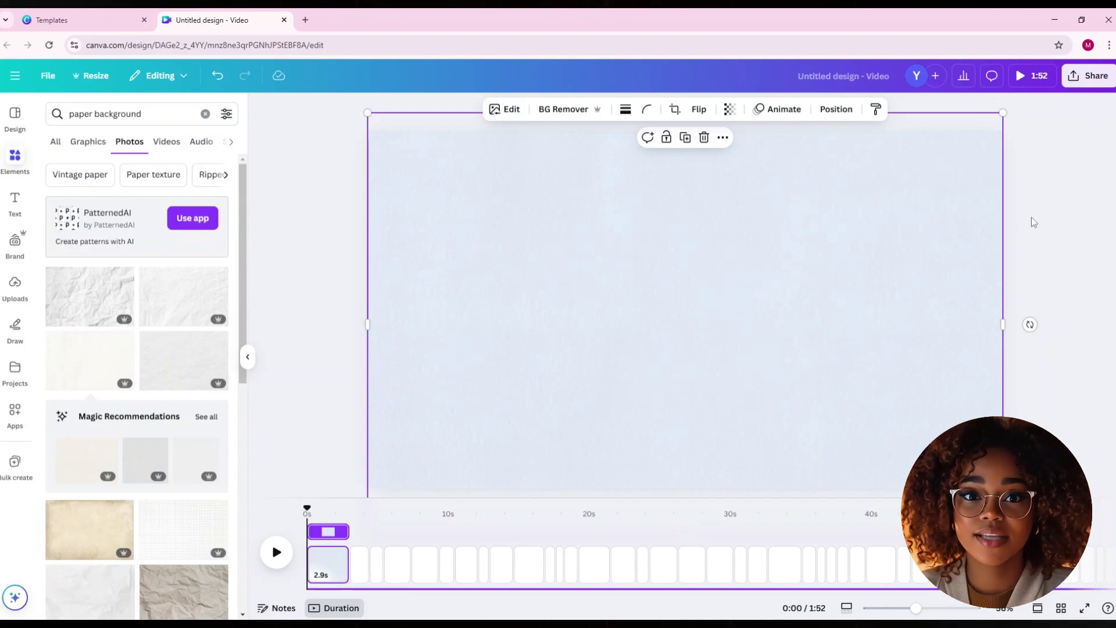
Paste the Fresco paper background onto the second scene
{"action": "left_click", "coordinate": [360, 563]}
{"action": "key", "text": "ctrl+v"}
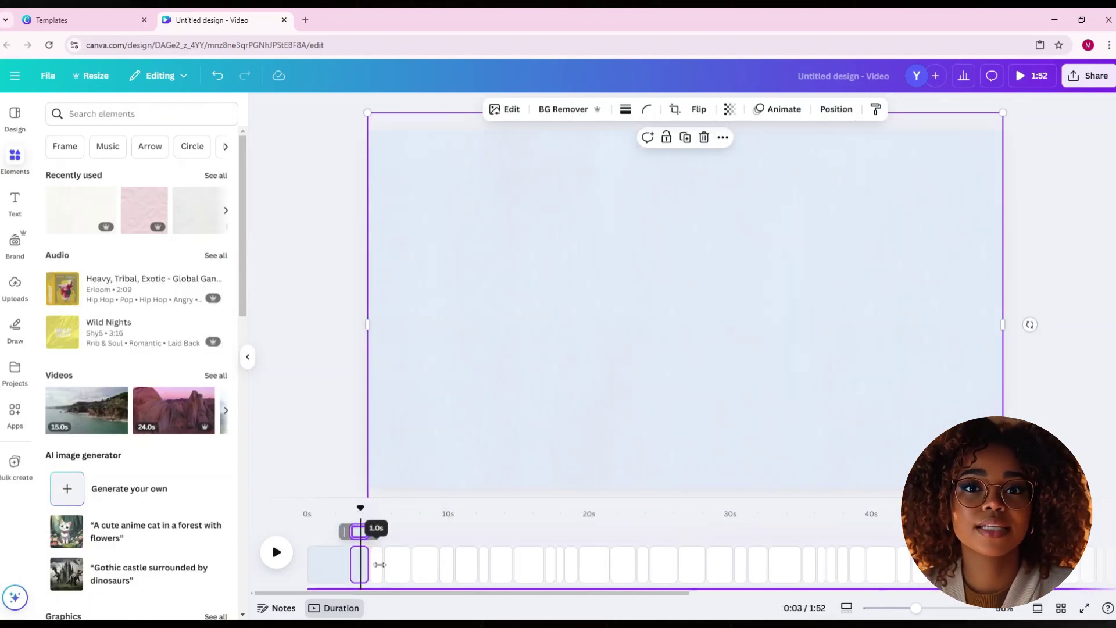
{"action": "right_click", "coordinate": [750, 288]}
{"action": "left_click", "coordinate": [809, 391]}
{"action": "left_click", "coordinate": [325, 488]}
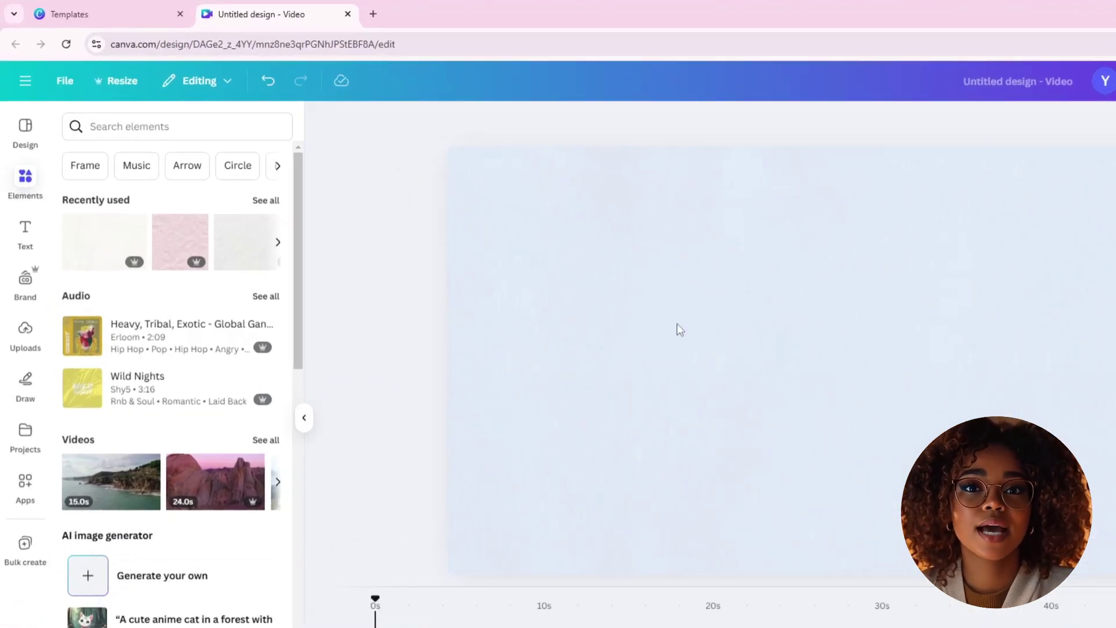
Search Elements for 'stick figure' and add the thought-bubble stick figure to the scene
{"action": "left_click", "coordinate": [174, 132]}
{"action": "type", "text": "stick figure"}
{"action": "key", "text": "Return"}
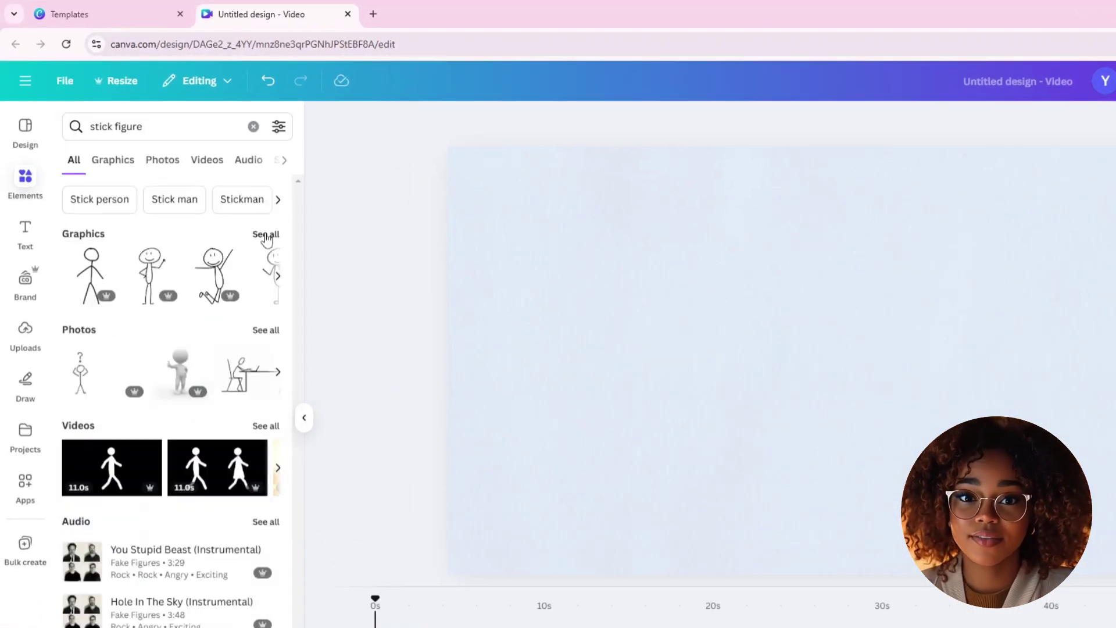
{"action": "left_click", "coordinate": [265, 231]}
{"action": "scroll", "coordinate": [187, 530], "scroll_direction": "down", "scroll_amount": 3}
{"action": "scroll", "coordinate": [187, 530], "scroll_direction": "down", "scroll_amount": 10}
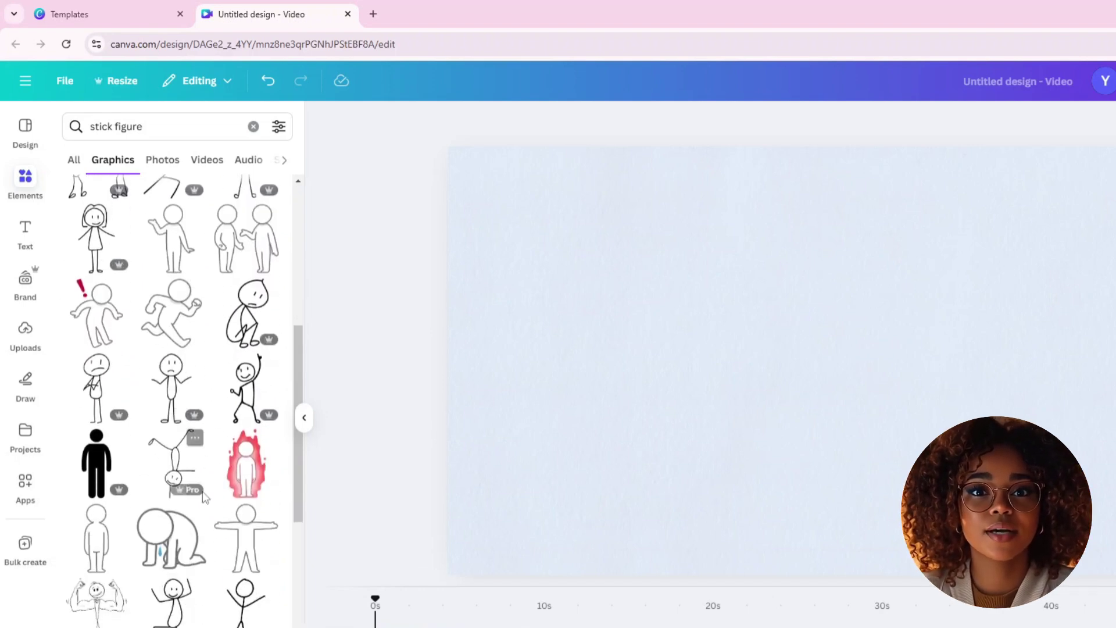
{"action": "left_click", "coordinate": [247, 559]}
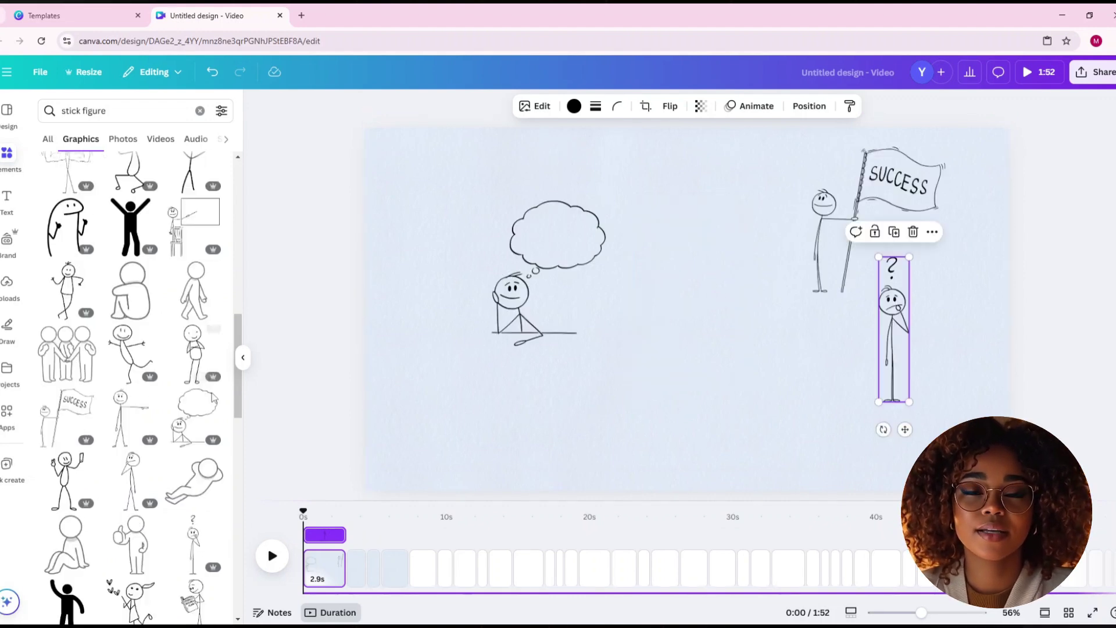
Scroll through the thinking figure's creator's full graphics collection
{"action": "mouse_move", "coordinate": [214, 464]}
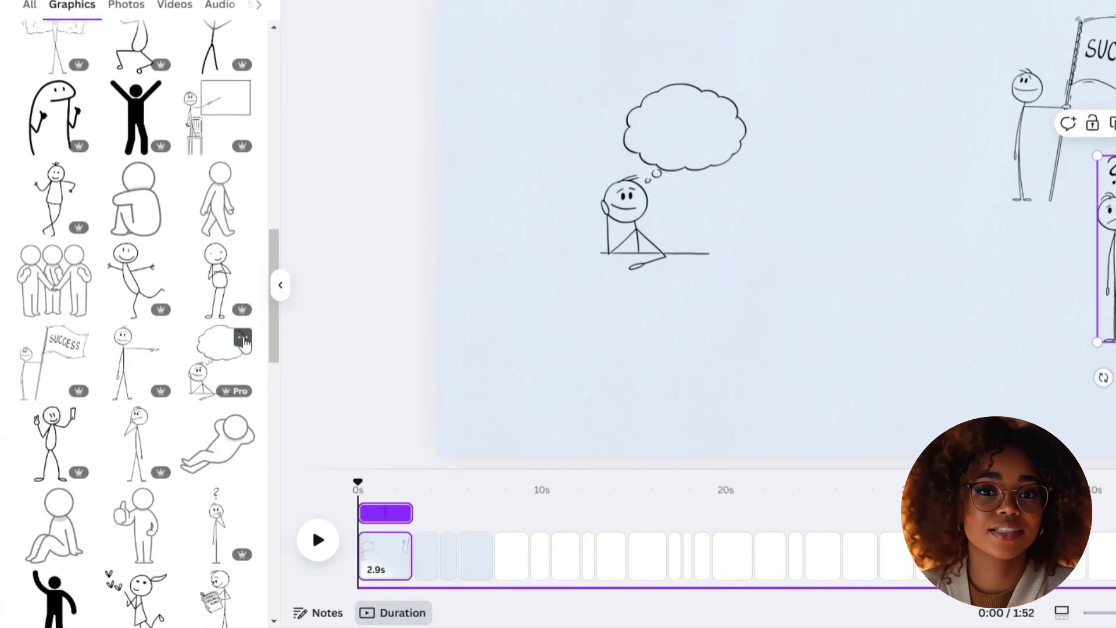
{"action": "left_click", "coordinate": [243, 338]}
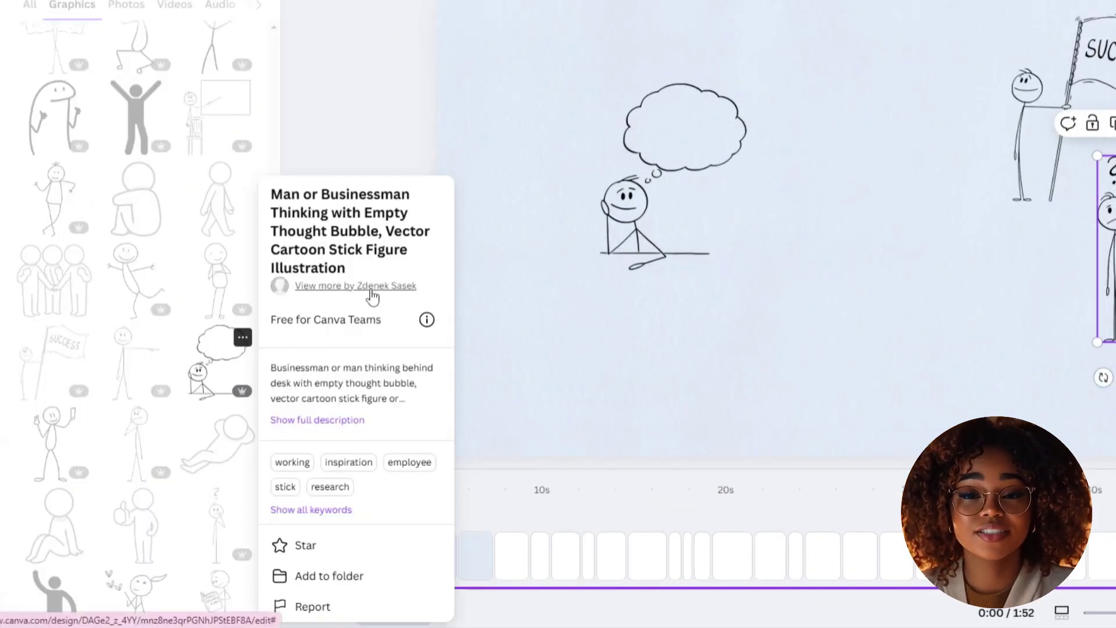
{"action": "left_click", "coordinate": [377, 287]}
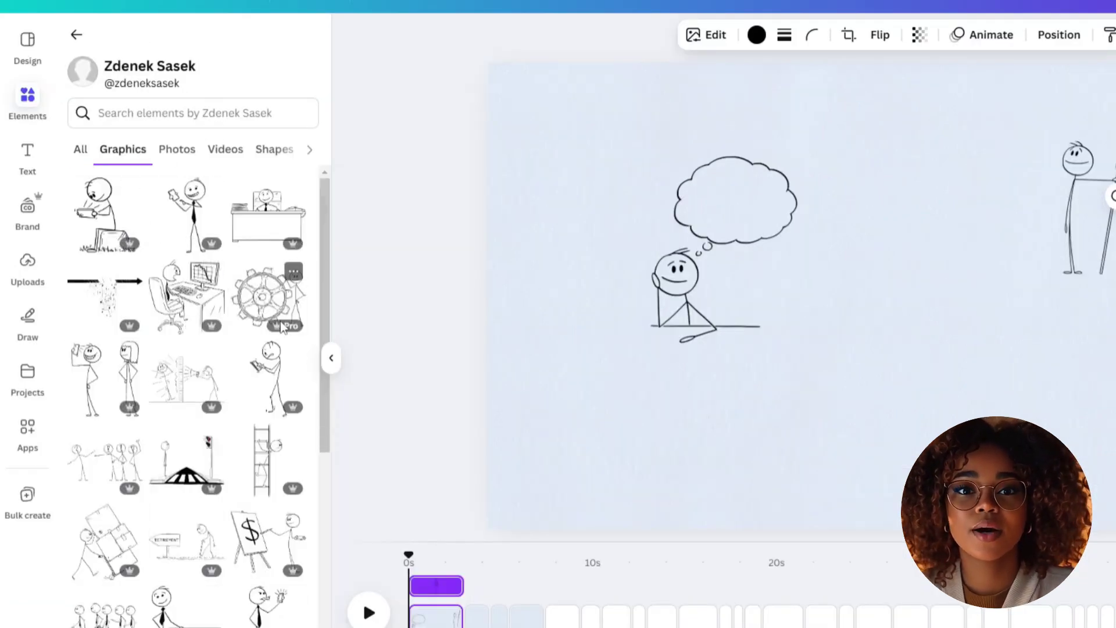
{"action": "scroll", "coordinate": [168, 253], "scroll_direction": "down", "scroll_amount": 5}
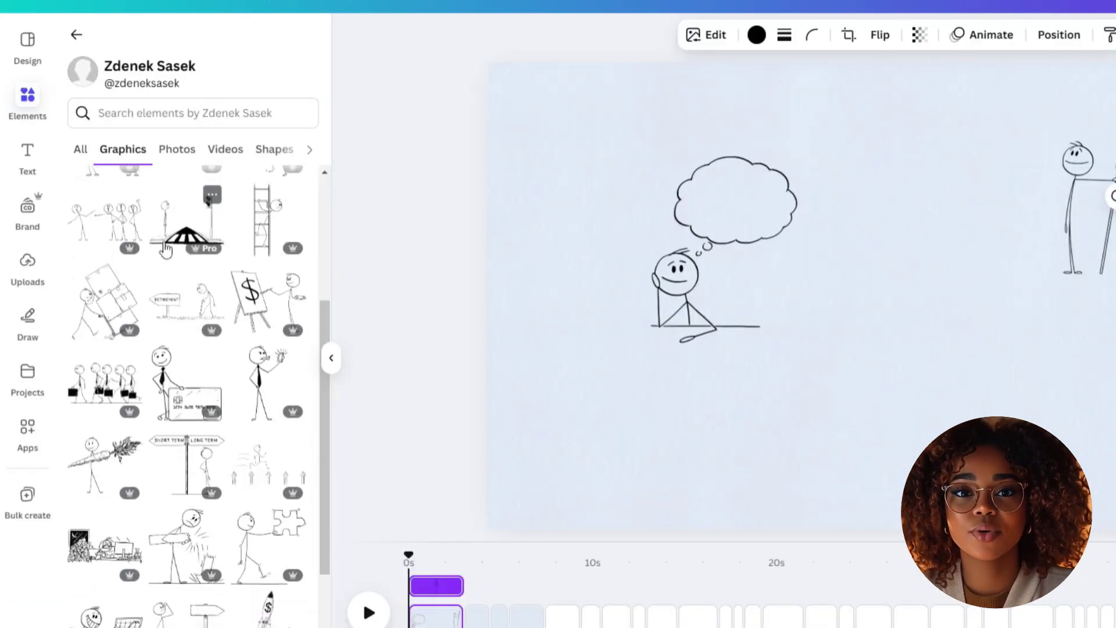
{"action": "scroll", "coordinate": [167, 251], "scroll_direction": "down", "scroll_amount": 3}
{"action": "scroll", "coordinate": [96, 443], "scroll_direction": "down", "scroll_amount": 3}
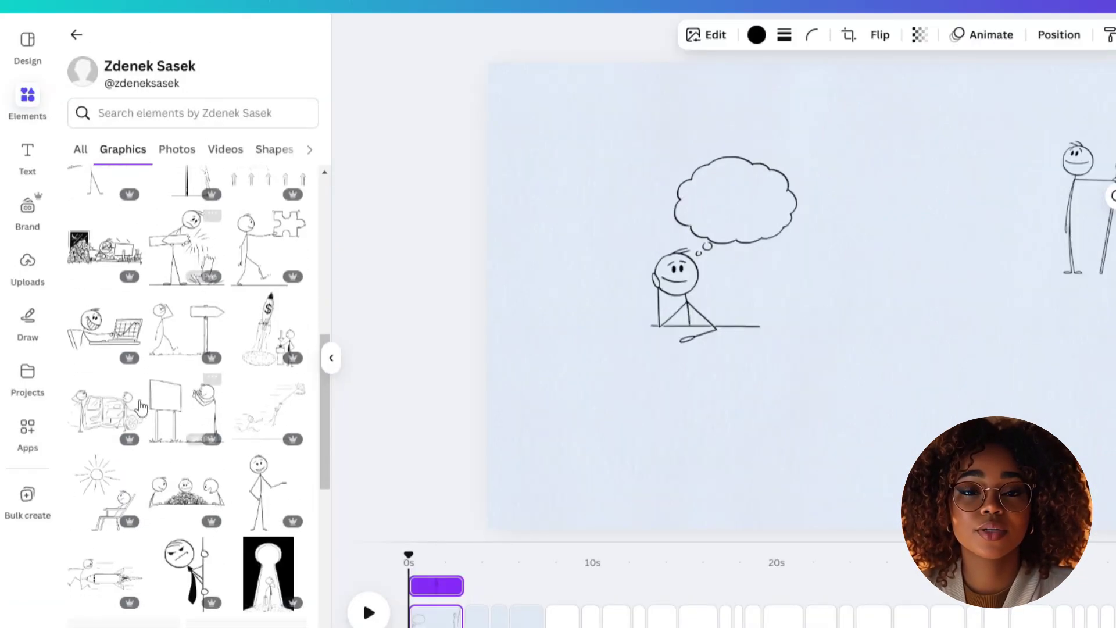
{"action": "scroll", "coordinate": [254, 413], "scroll_direction": "down", "scroll_amount": 7}
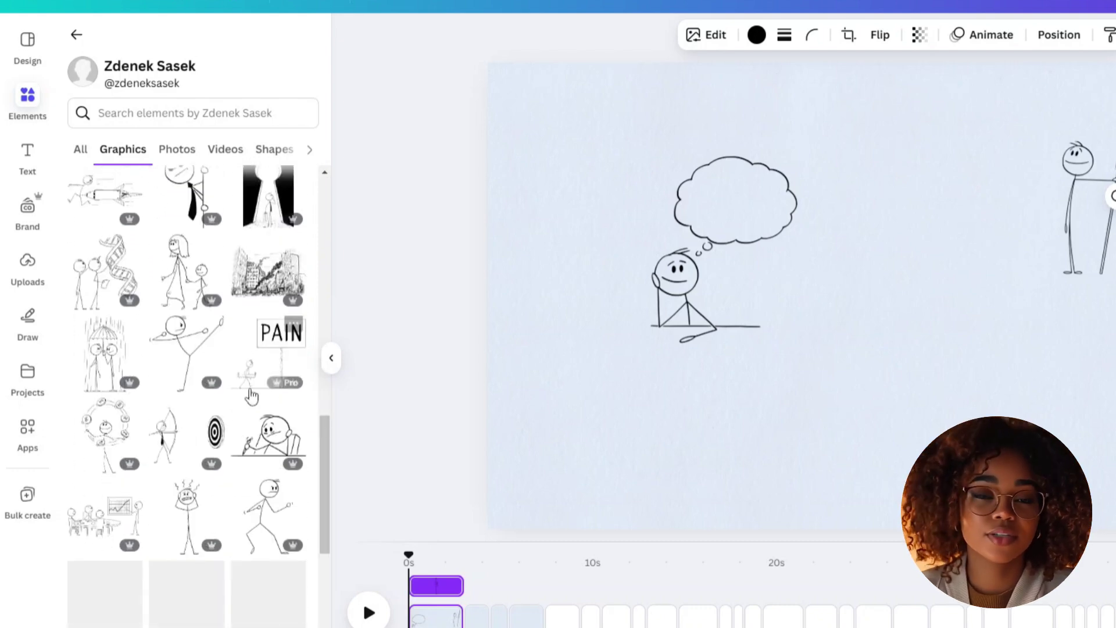
{"action": "scroll", "coordinate": [159, 352], "scroll_direction": "down", "scroll_amount": 8}
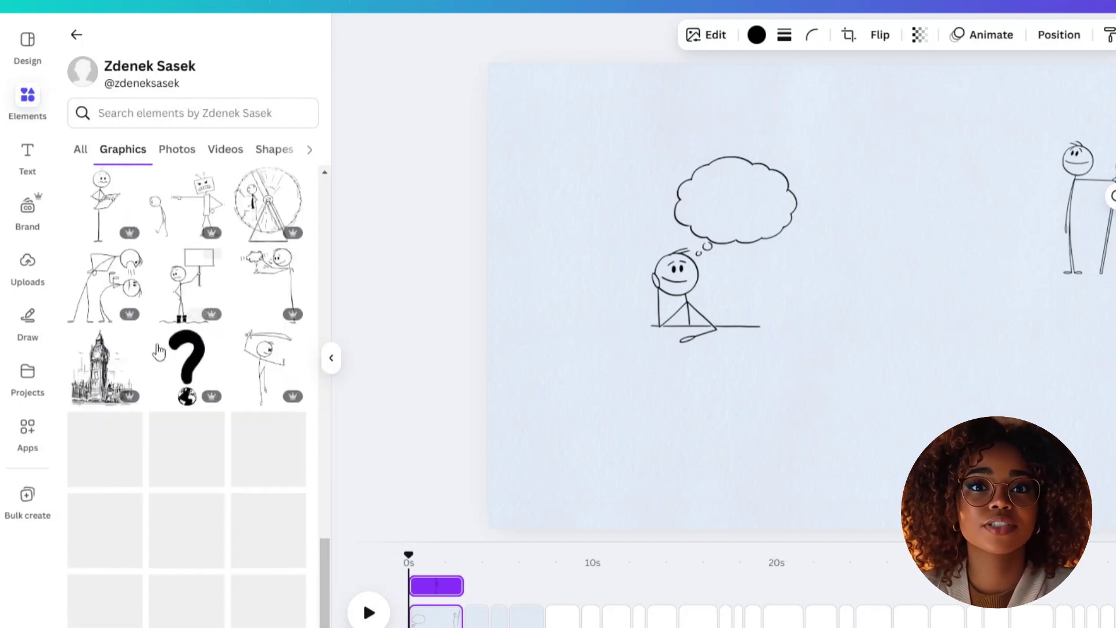
{"action": "scroll", "coordinate": [201, 383], "scroll_direction": "down", "scroll_amount": 5}
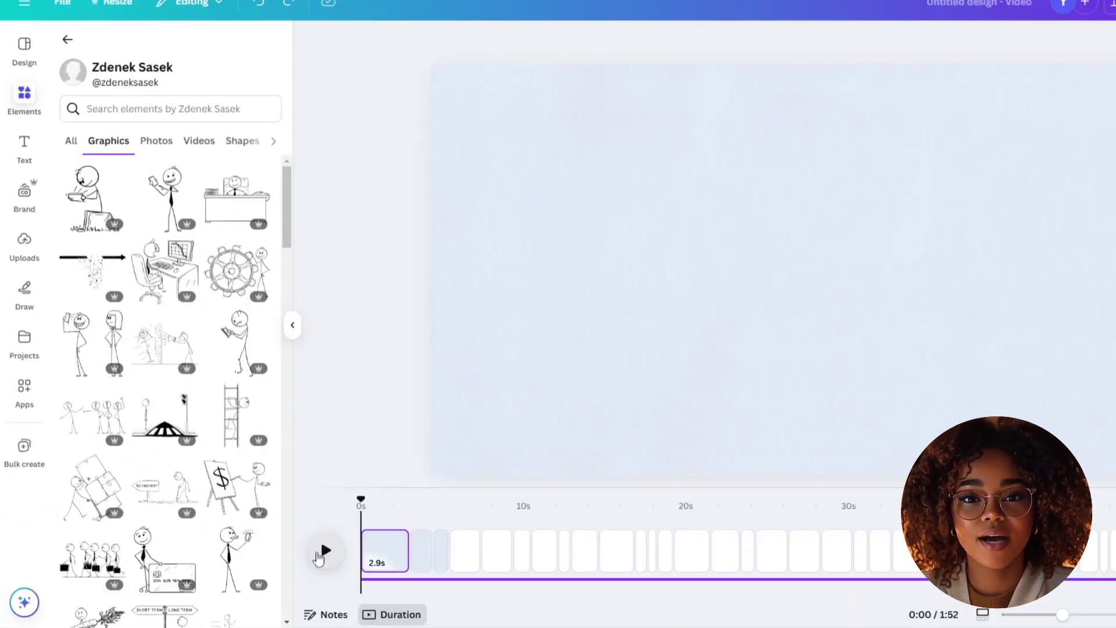
Add a 'group of people' stick-figure graphic from the artist's collection to the page
{"action": "left_click", "coordinate": [325, 550]}
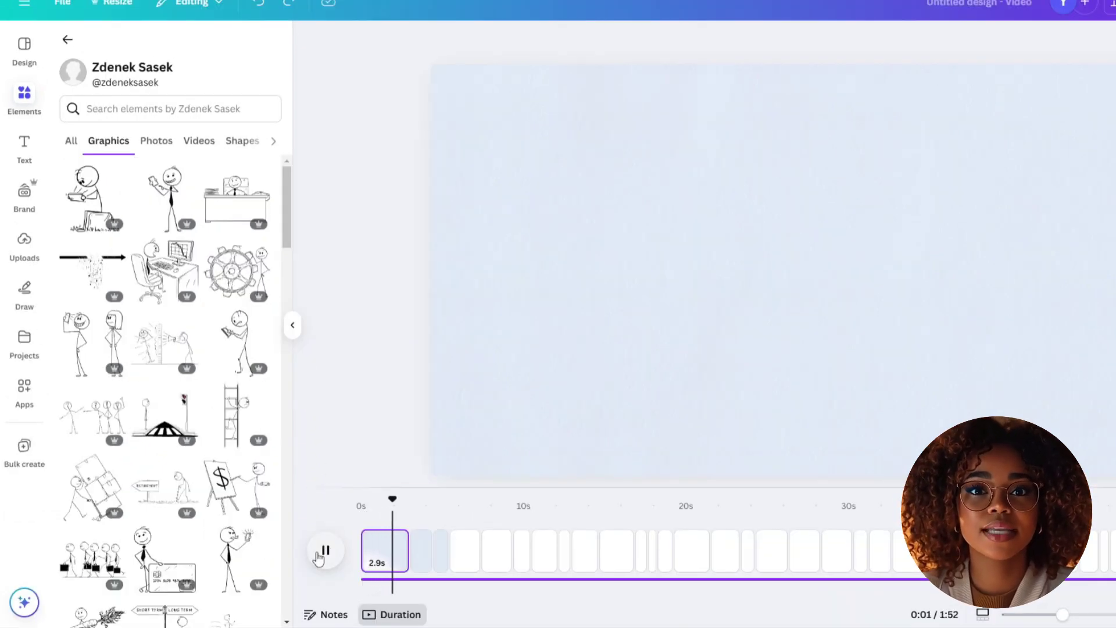
{"action": "left_click", "coordinate": [321, 551]}
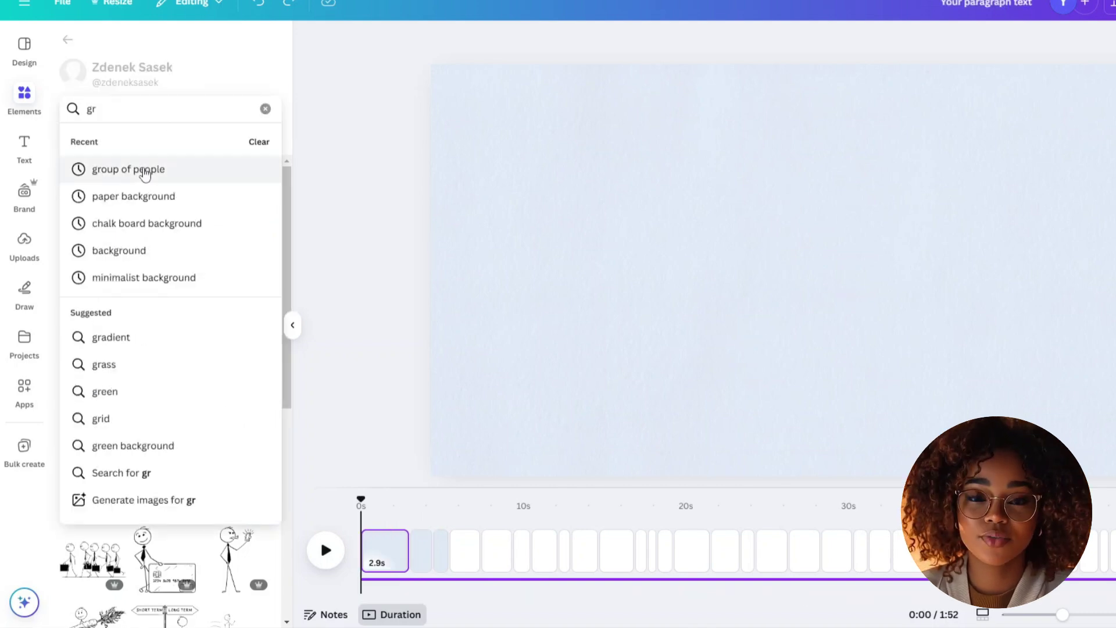
{"action": "left_click", "coordinate": [145, 169]}
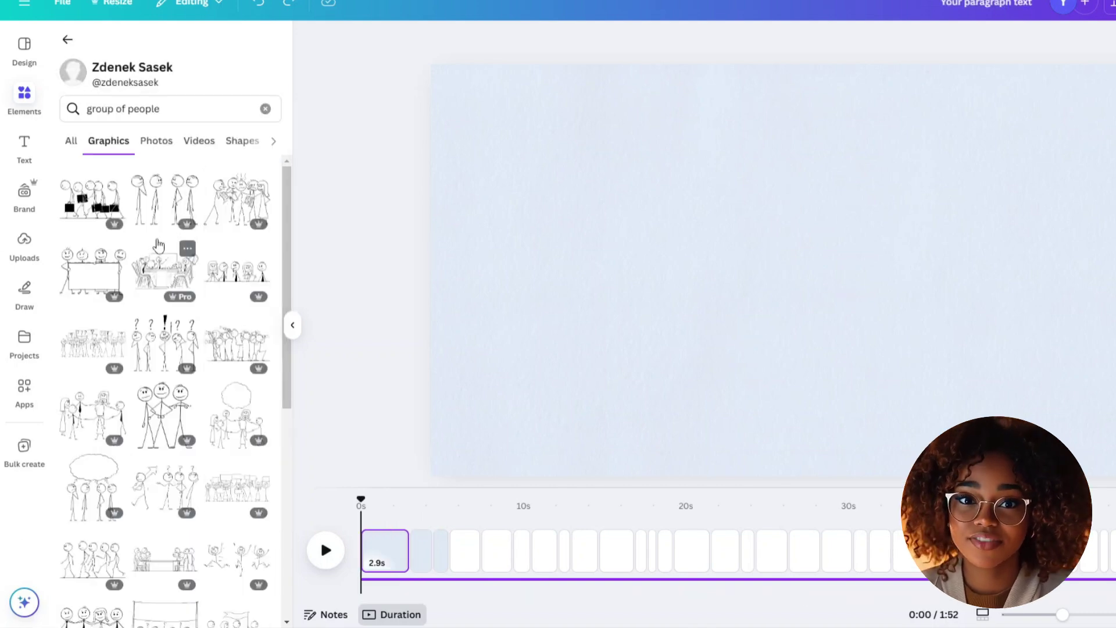
{"action": "left_click", "coordinate": [156, 255]}
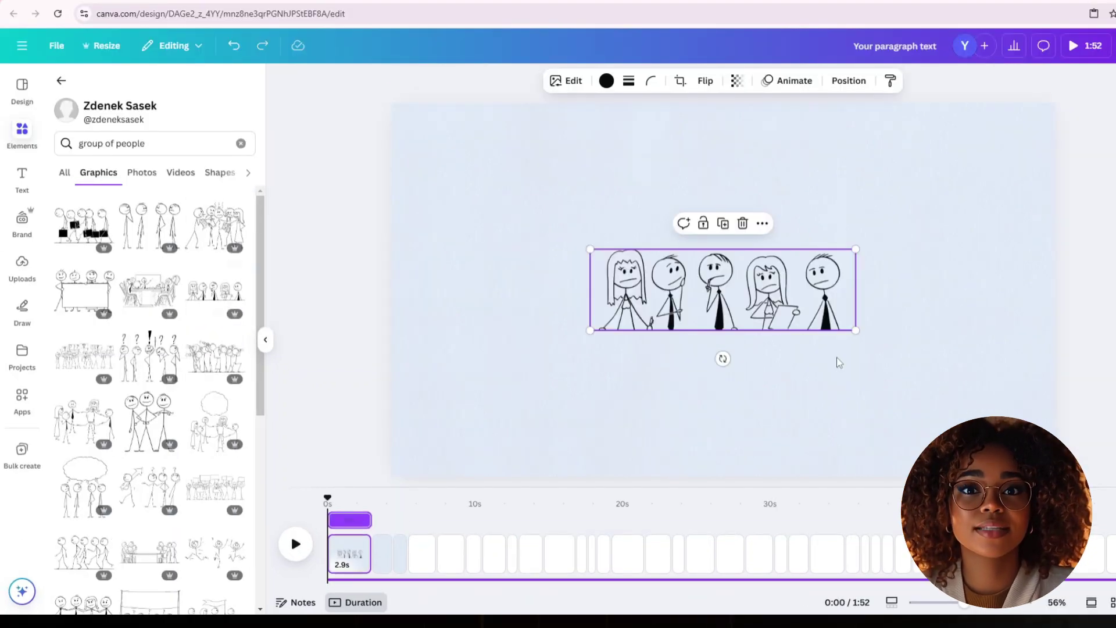
Search the artist's graphics for 'think' and add the thinking bubble graphic
{"action": "left_click", "coordinate": [241, 143]}
{"action": "type", "text": "think"}
{"action": "left_click", "coordinate": [111, 221]}
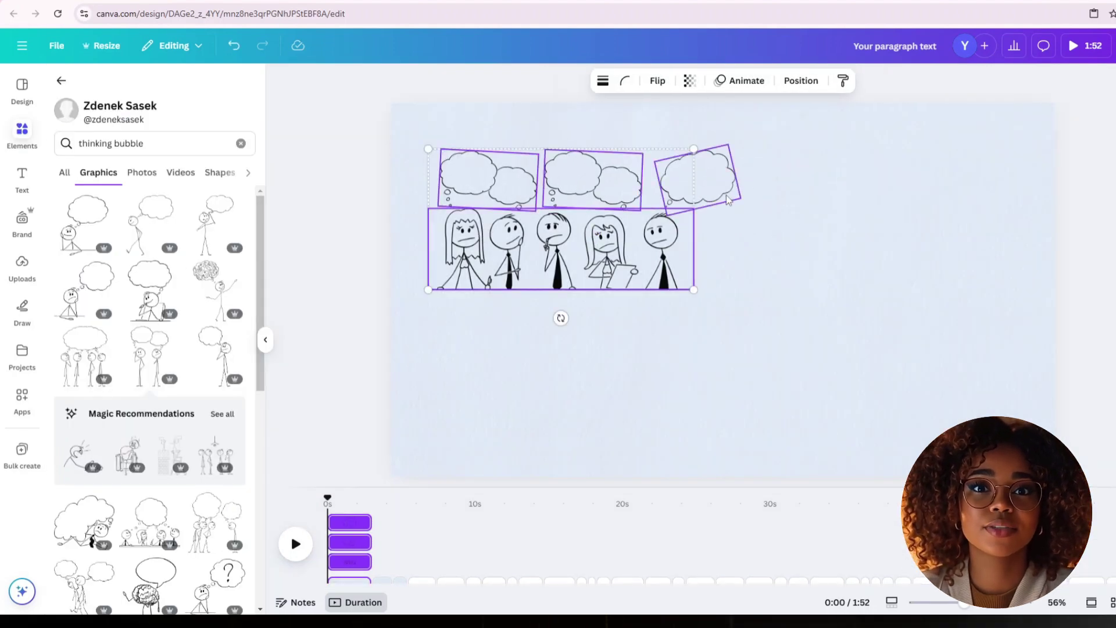
Group the figures and bubbles with Ctrl+G, enlarge the group, and shift it left to the last dreamer
{"action": "key", "text": "ctrl+g"}
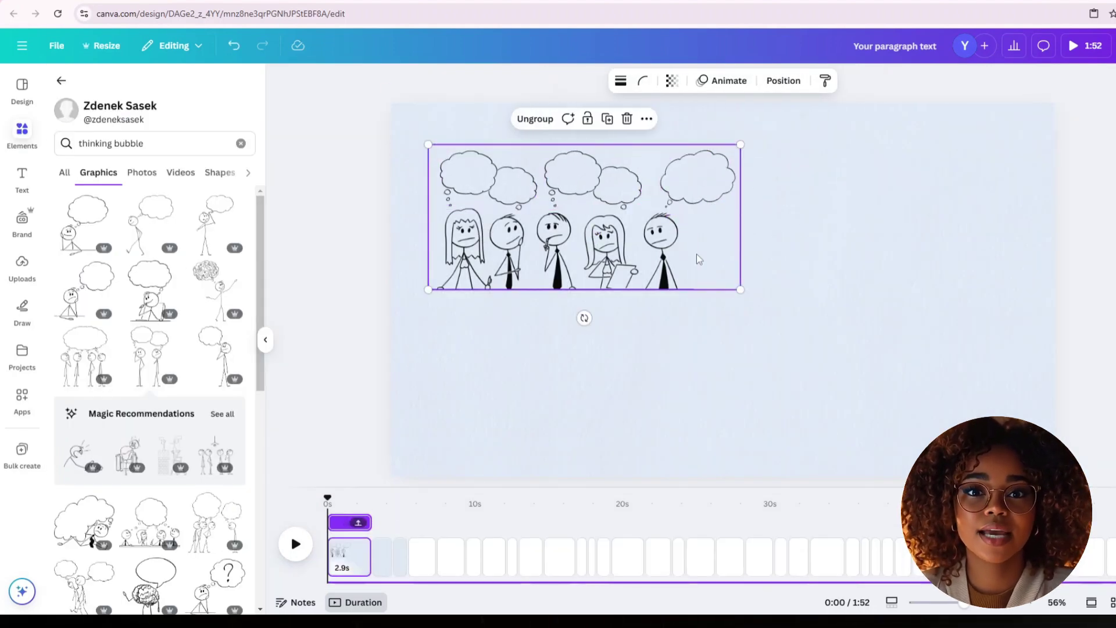
{"action": "left_click_drag", "start_coordinate": [695, 262], "coordinate": [795, 295]}
{"action": "left_click_drag", "start_coordinate": [841, 323], "coordinate": [972, 357]}
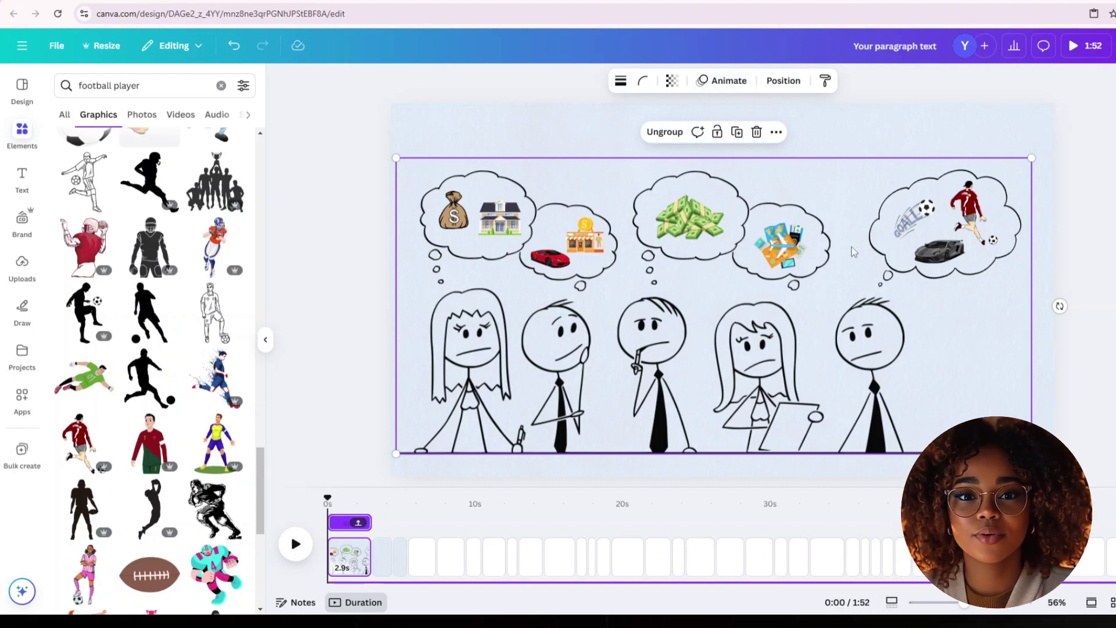
{"action": "left_click_drag", "start_coordinate": [856, 336], "coordinate": [395, 357]}
Record a custom animation sliding the group right across the page with Steady movement
{"action": "left_click", "coordinate": [729, 81]}
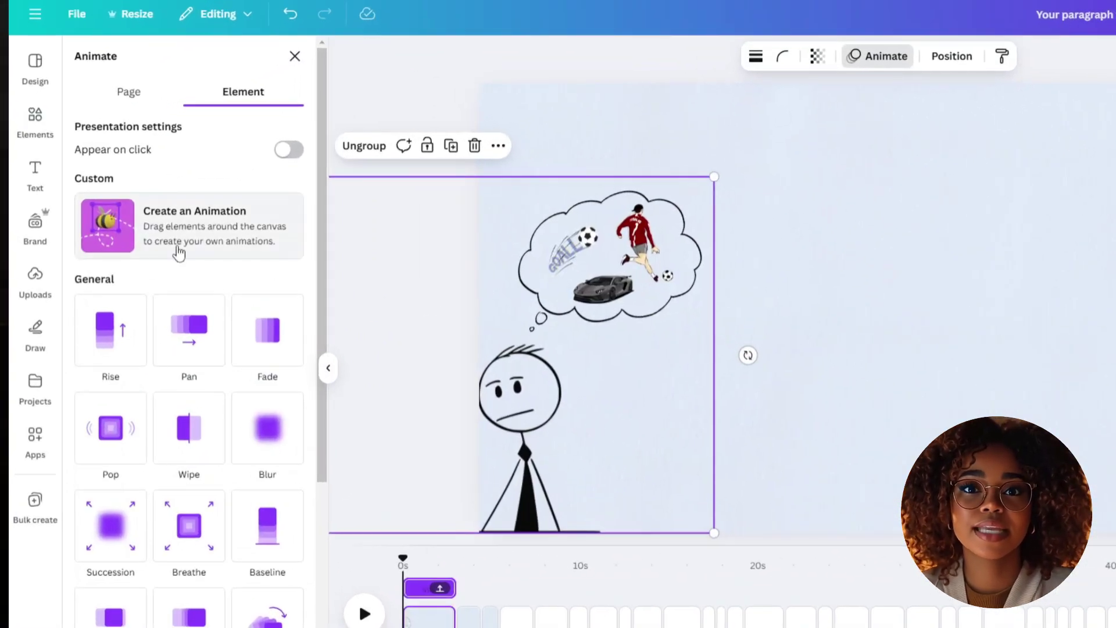
{"action": "left_click", "coordinate": [178, 250]}
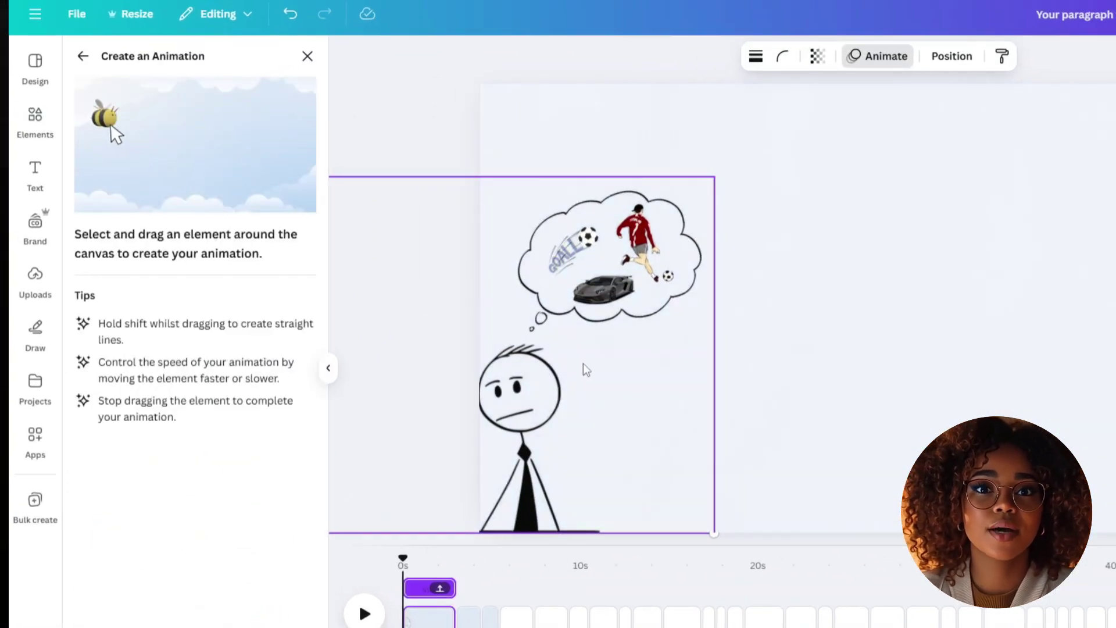
{"action": "left_click_drag", "start_coordinate": [340, 357], "coordinate": [842, 354]}
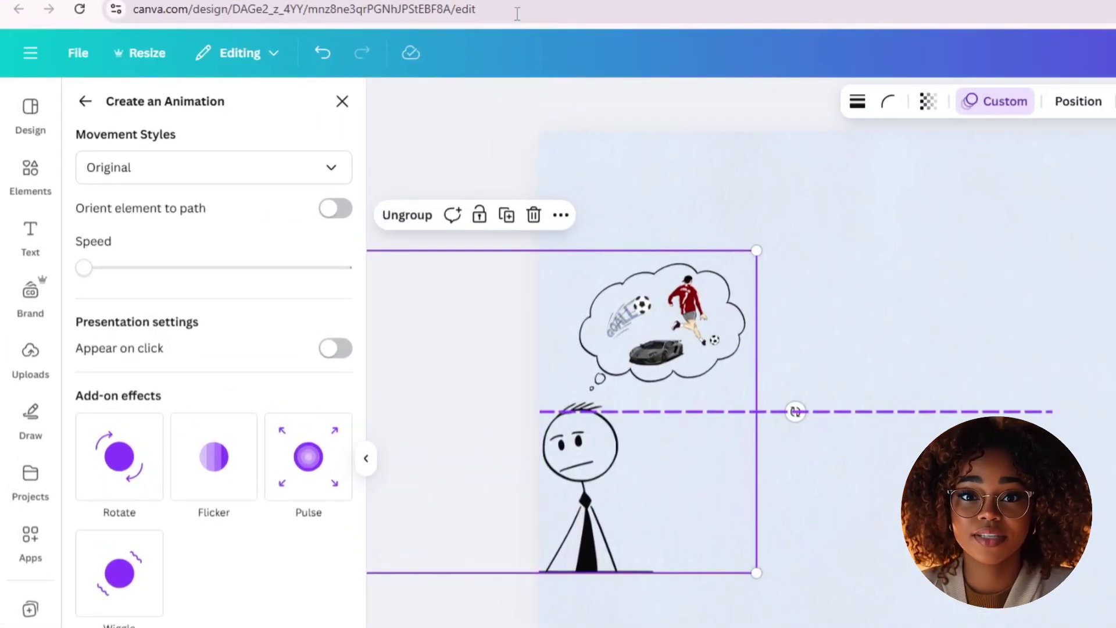
{"action": "left_click", "coordinate": [301, 172]}
{"action": "left_click", "coordinate": [108, 282]}
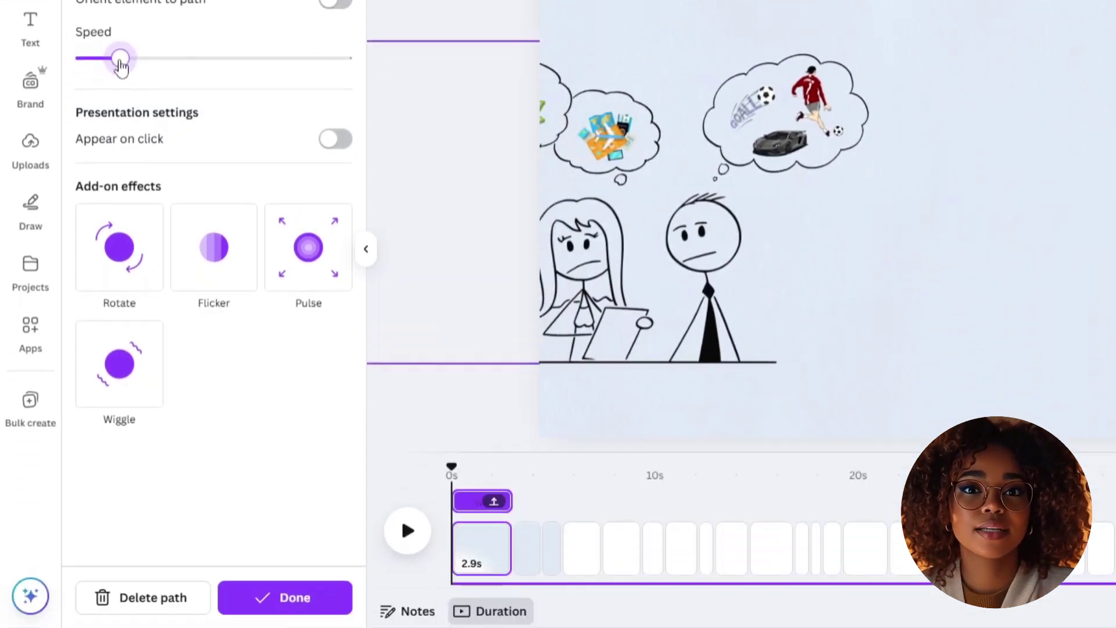
{"action": "left_click", "coordinate": [288, 598]}
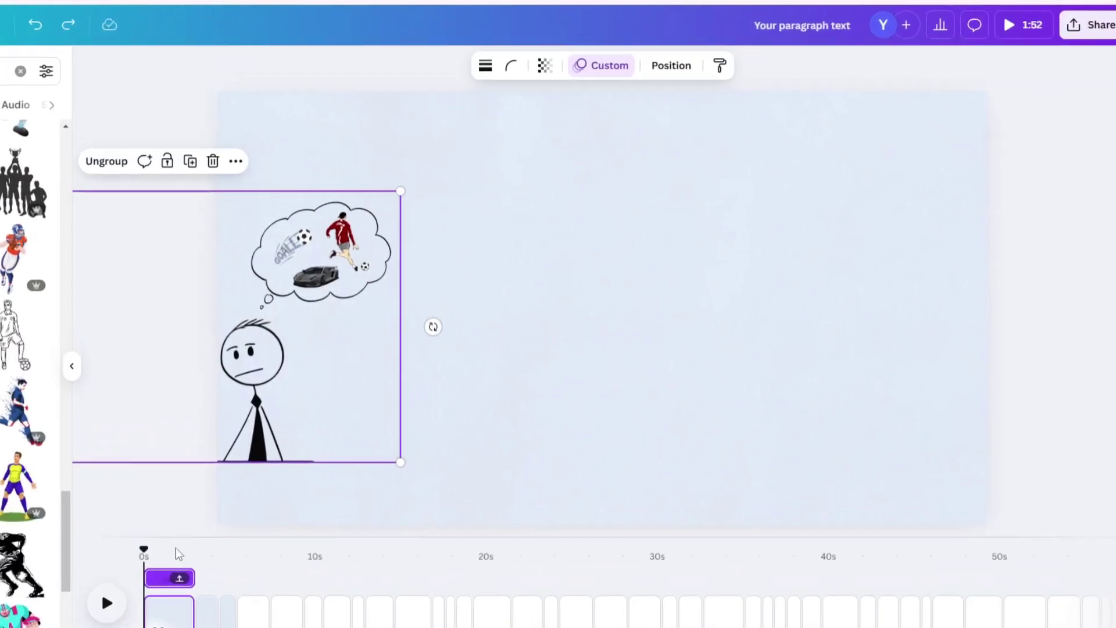
Preview the animation, then add an enlarged 'or' text box in red Sensa Wild Fill
{"action": "left_click", "coordinate": [320, 482]}
{"action": "left_click", "coordinate": [106, 602]}
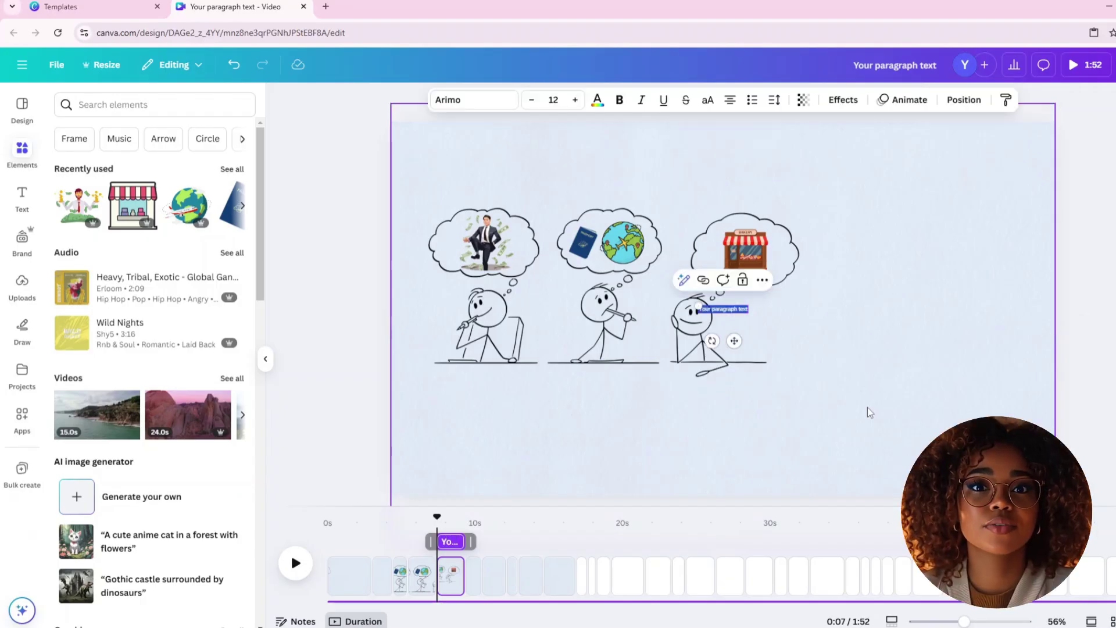
{"action": "left_click_drag", "start_coordinate": [697, 307], "coordinate": [440, 271]}
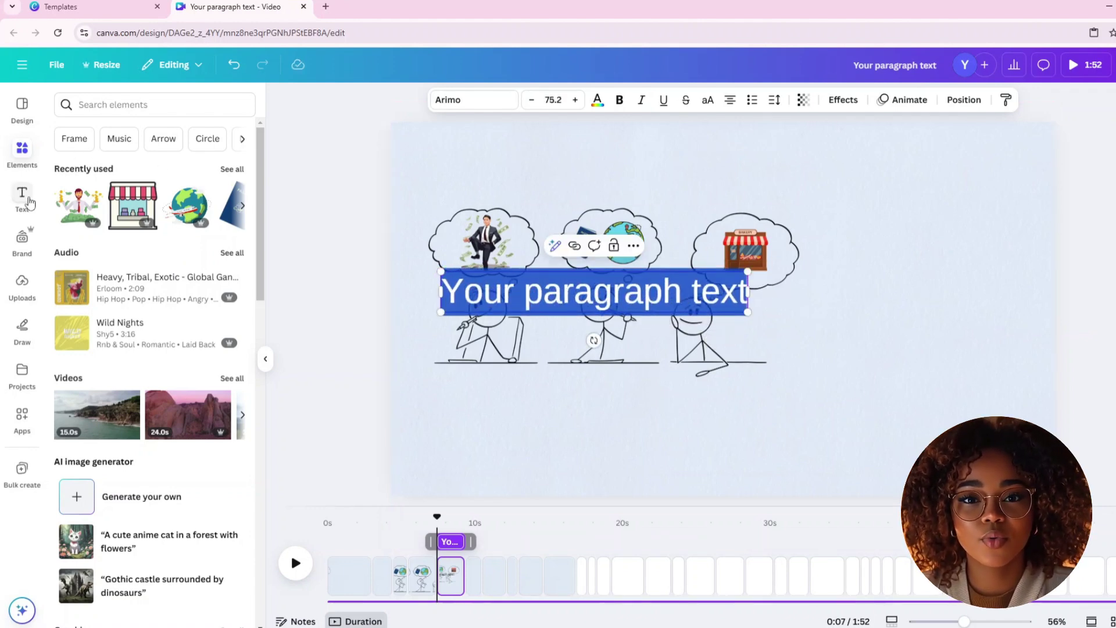
{"action": "left_click", "coordinate": [23, 198]}
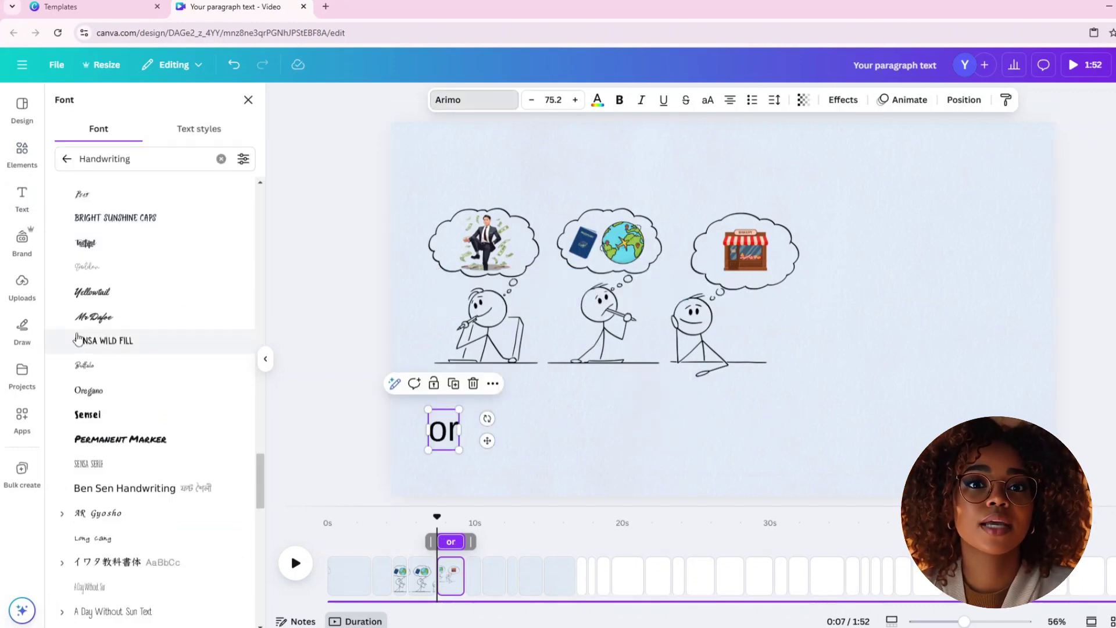
{"action": "left_click", "coordinate": [82, 337]}
{"action": "left_click", "coordinate": [597, 99]}
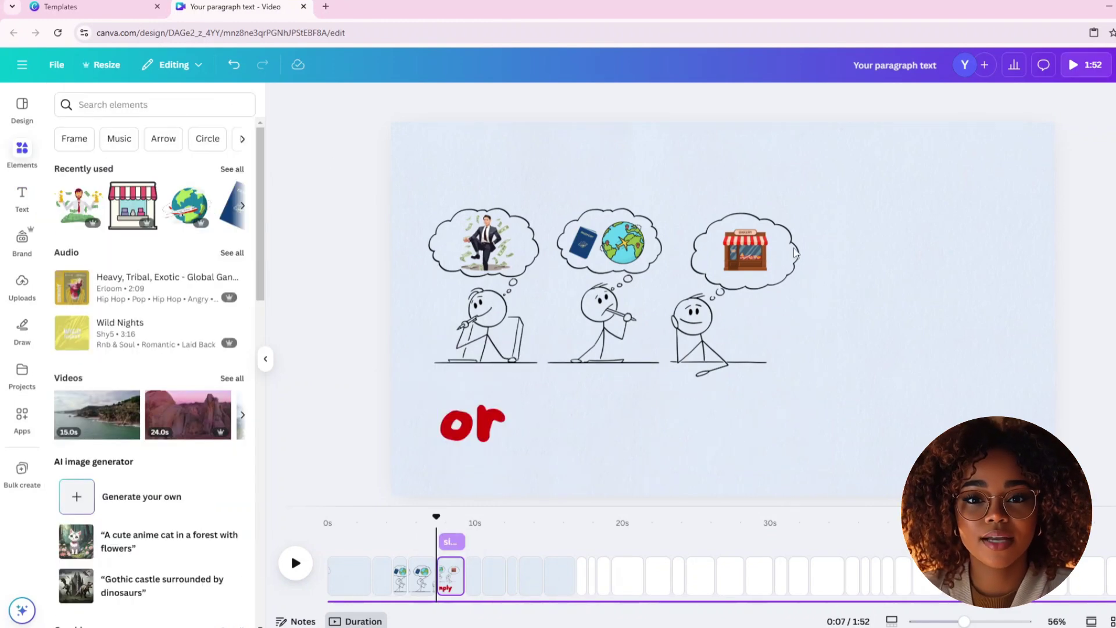
{"action": "left_click", "coordinate": [430, 574]}
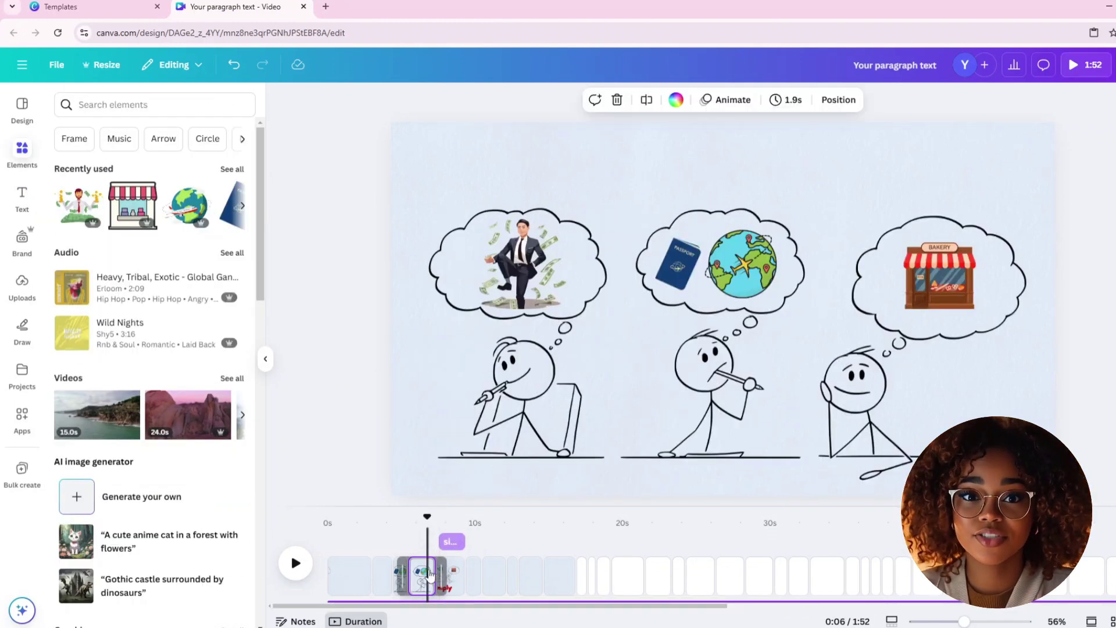
Add a Match & Move transition to the next page and remove the stick figure beside 'without'
{"action": "right_click", "coordinate": [431, 574]}
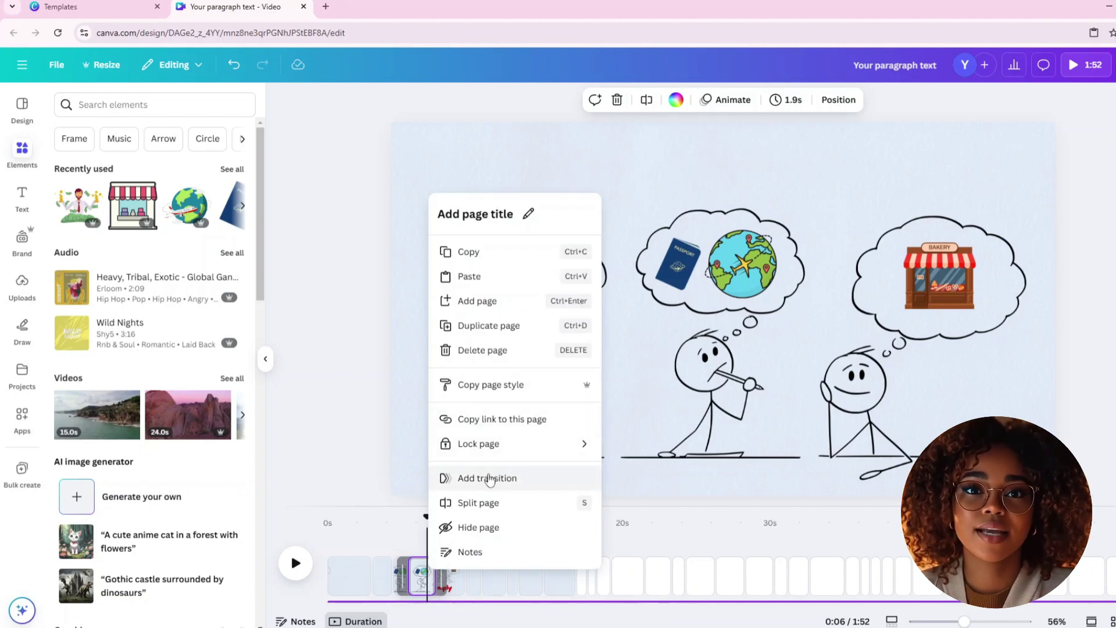
{"action": "left_click", "coordinate": [480, 478]}
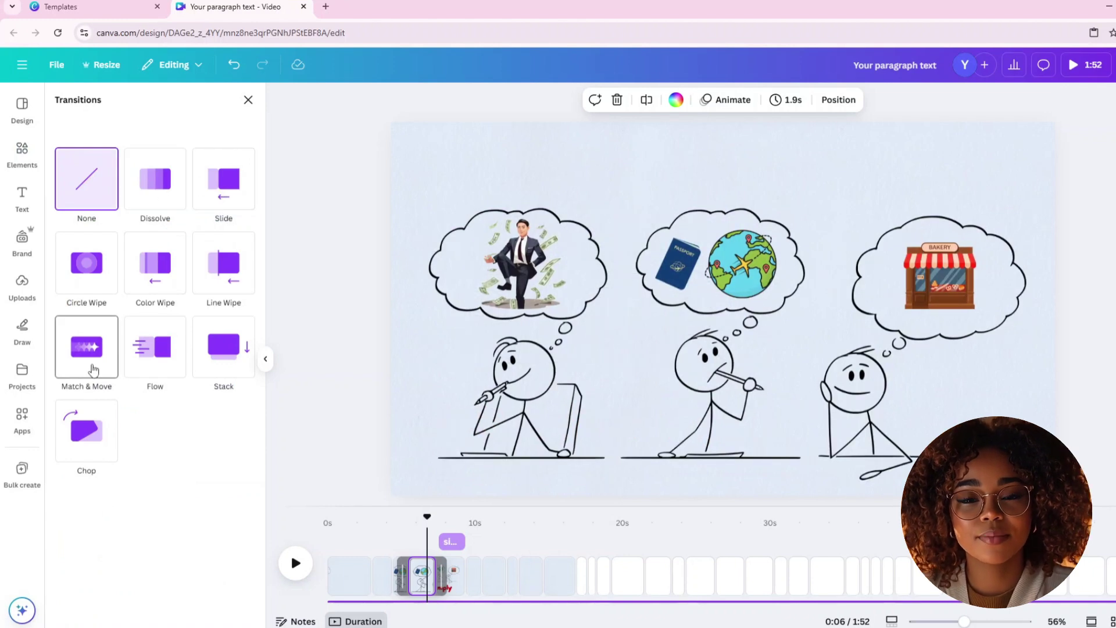
{"action": "left_click", "coordinate": [92, 369]}
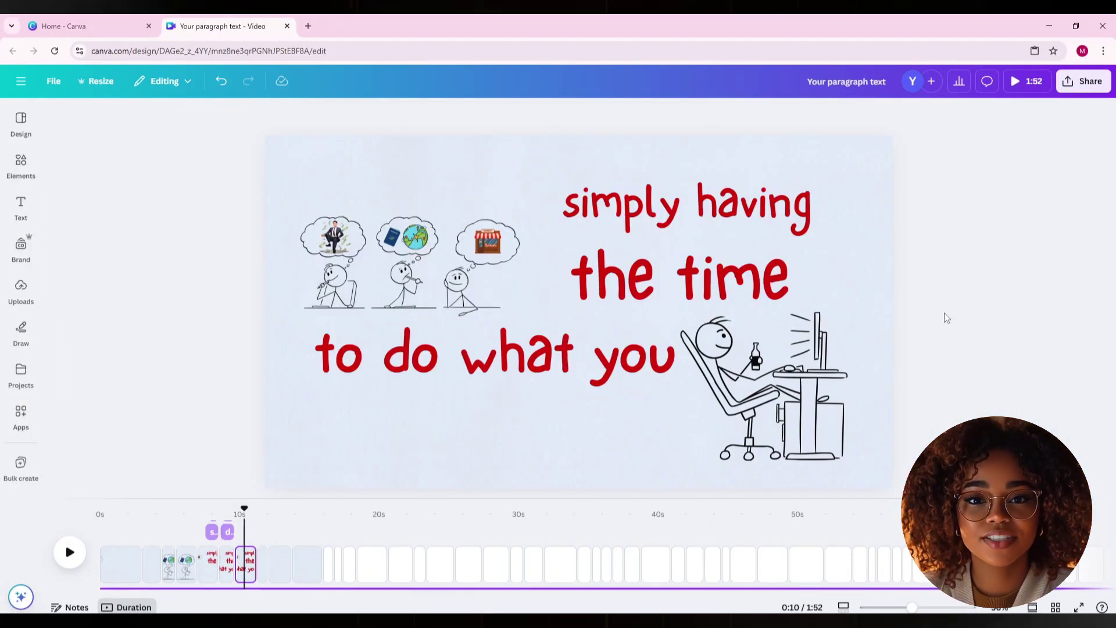
{"action": "key", "text": "ctrl+a"}
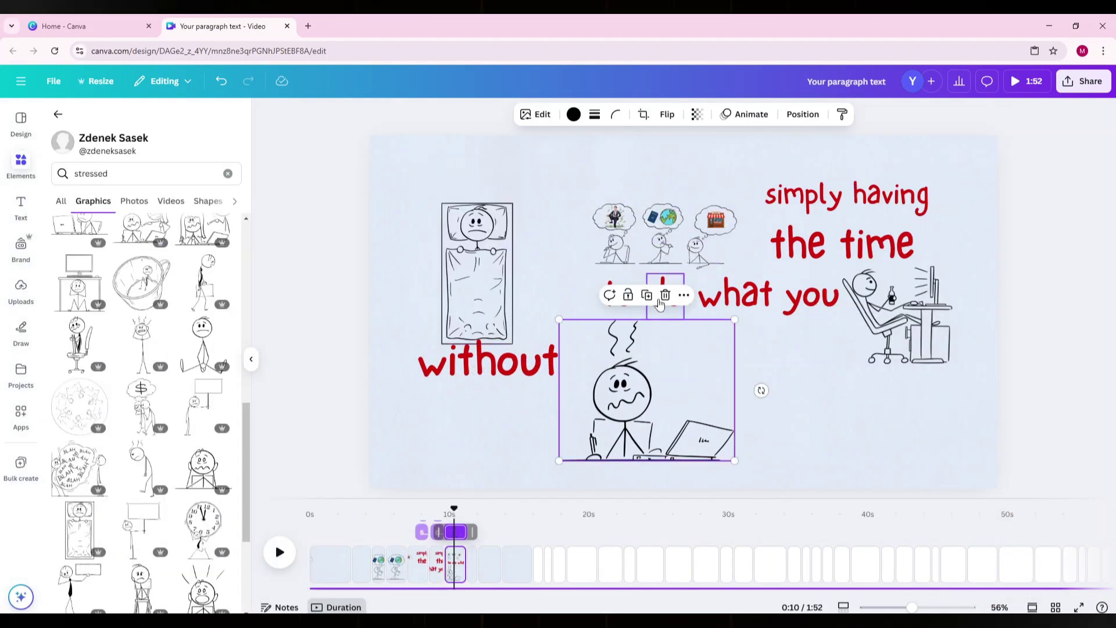
{"action": "left_click", "coordinate": [662, 298]}
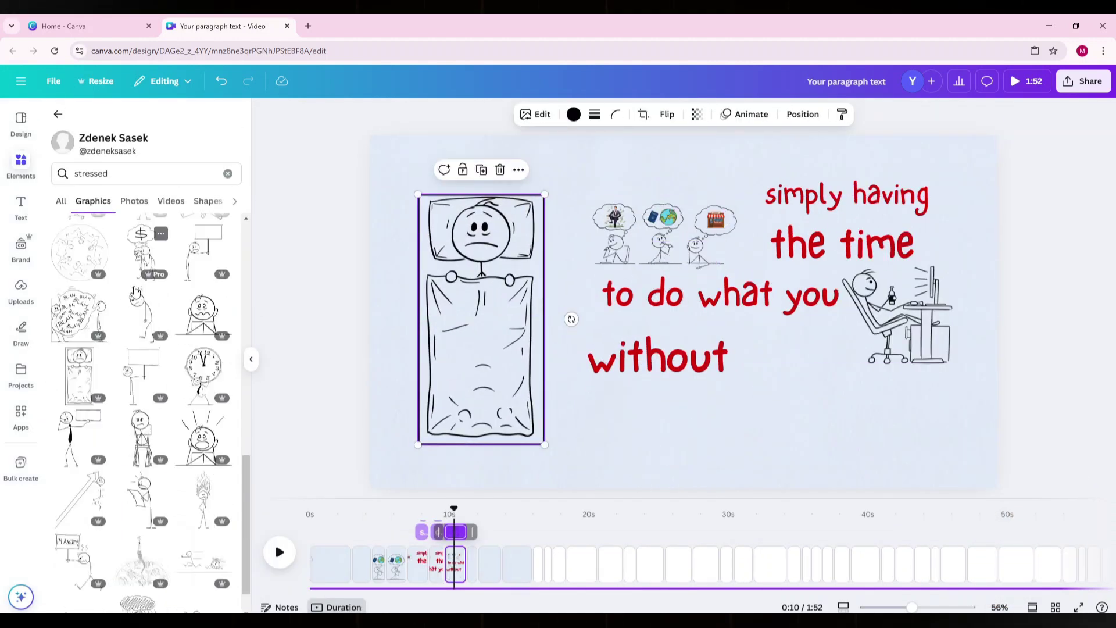